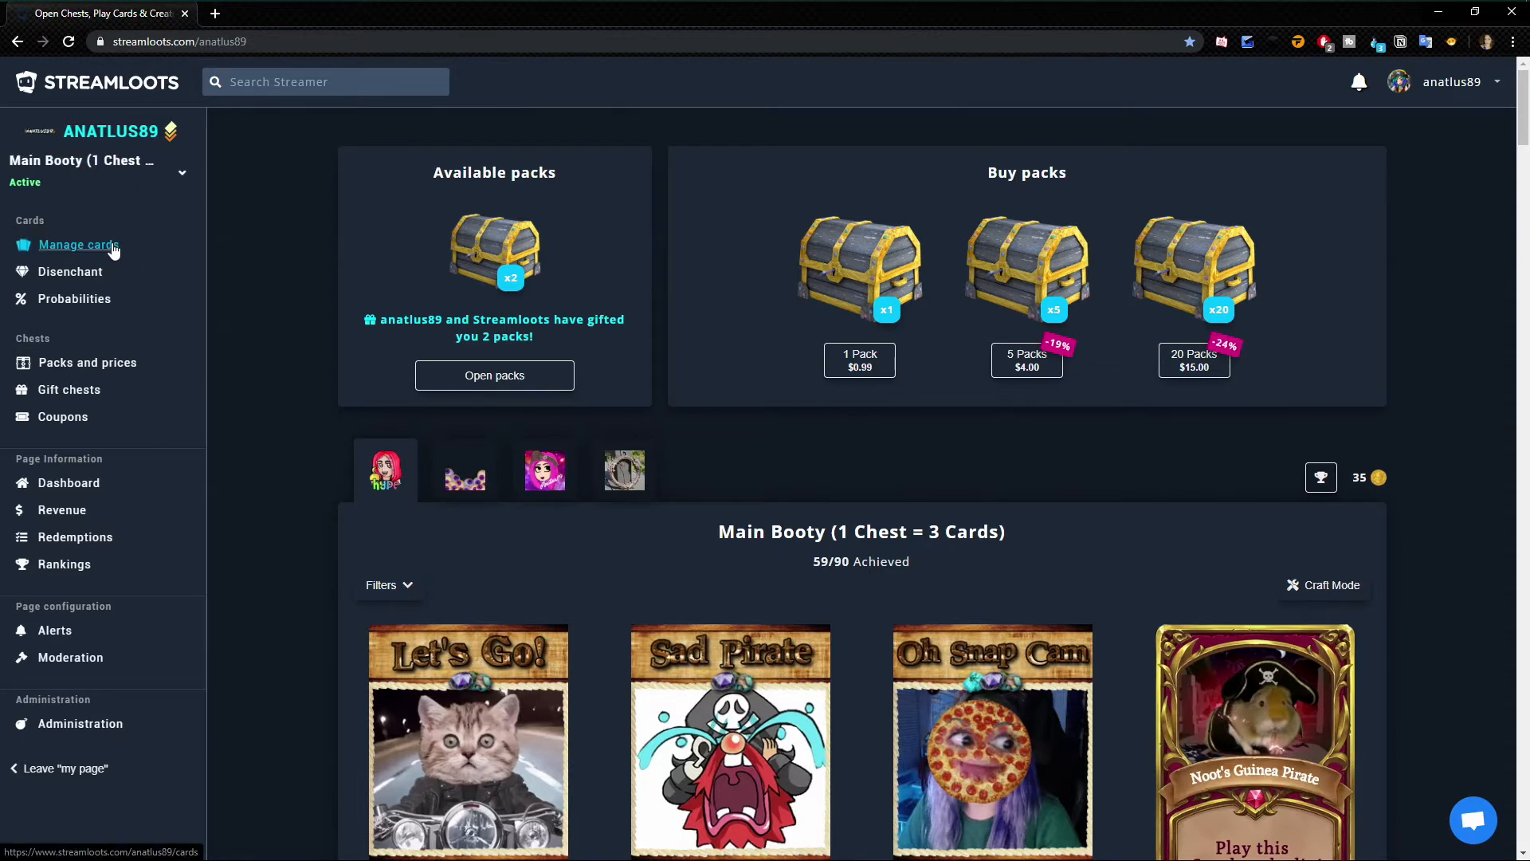
# - From the card management page, start adding a new card with the option to design your own card
pyautogui.click(114, 250)
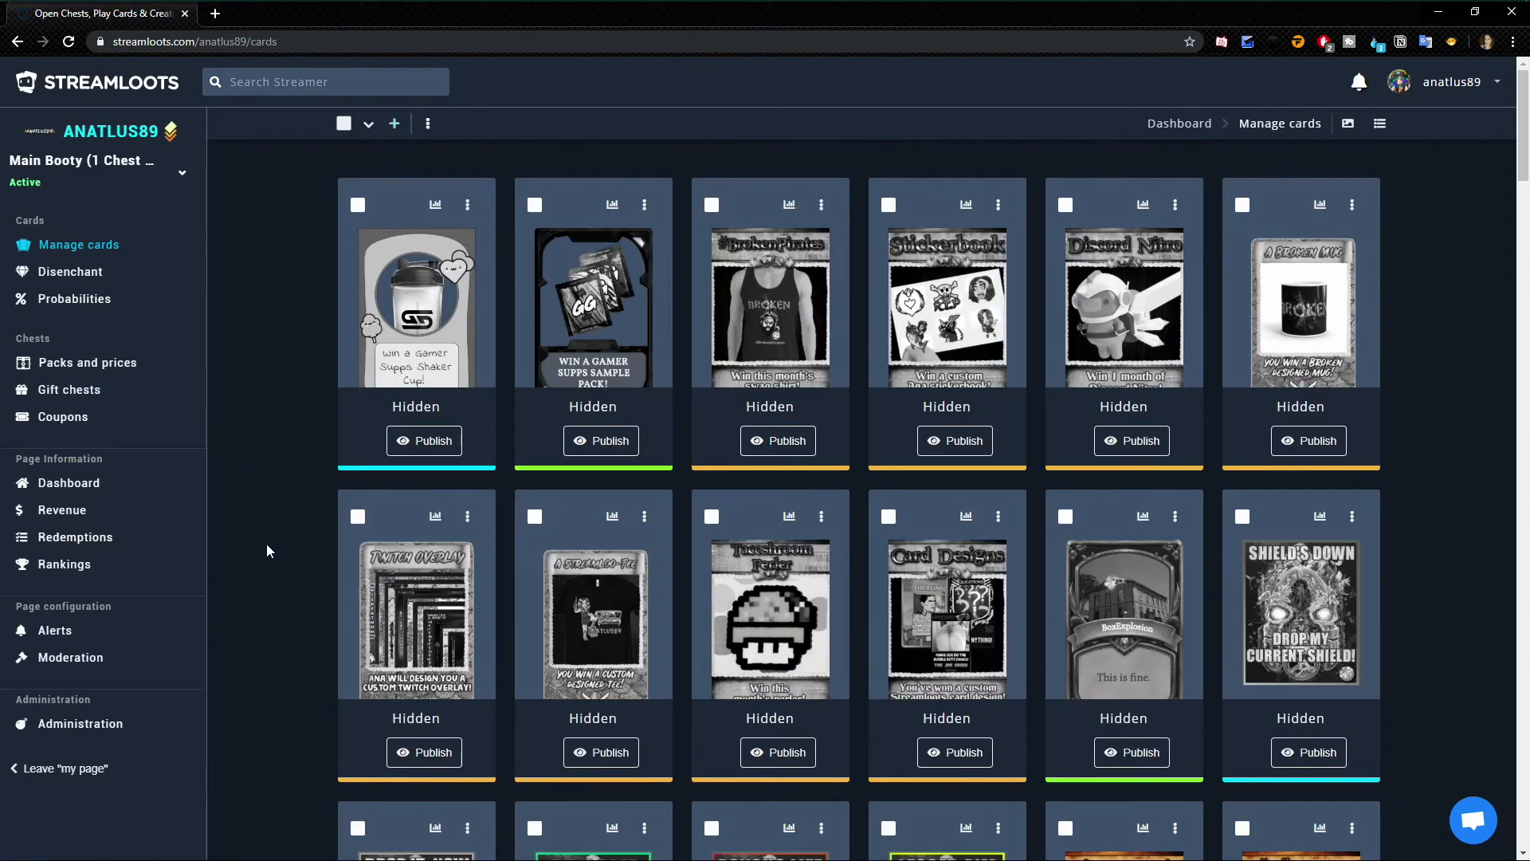
pyautogui.click(394, 126)
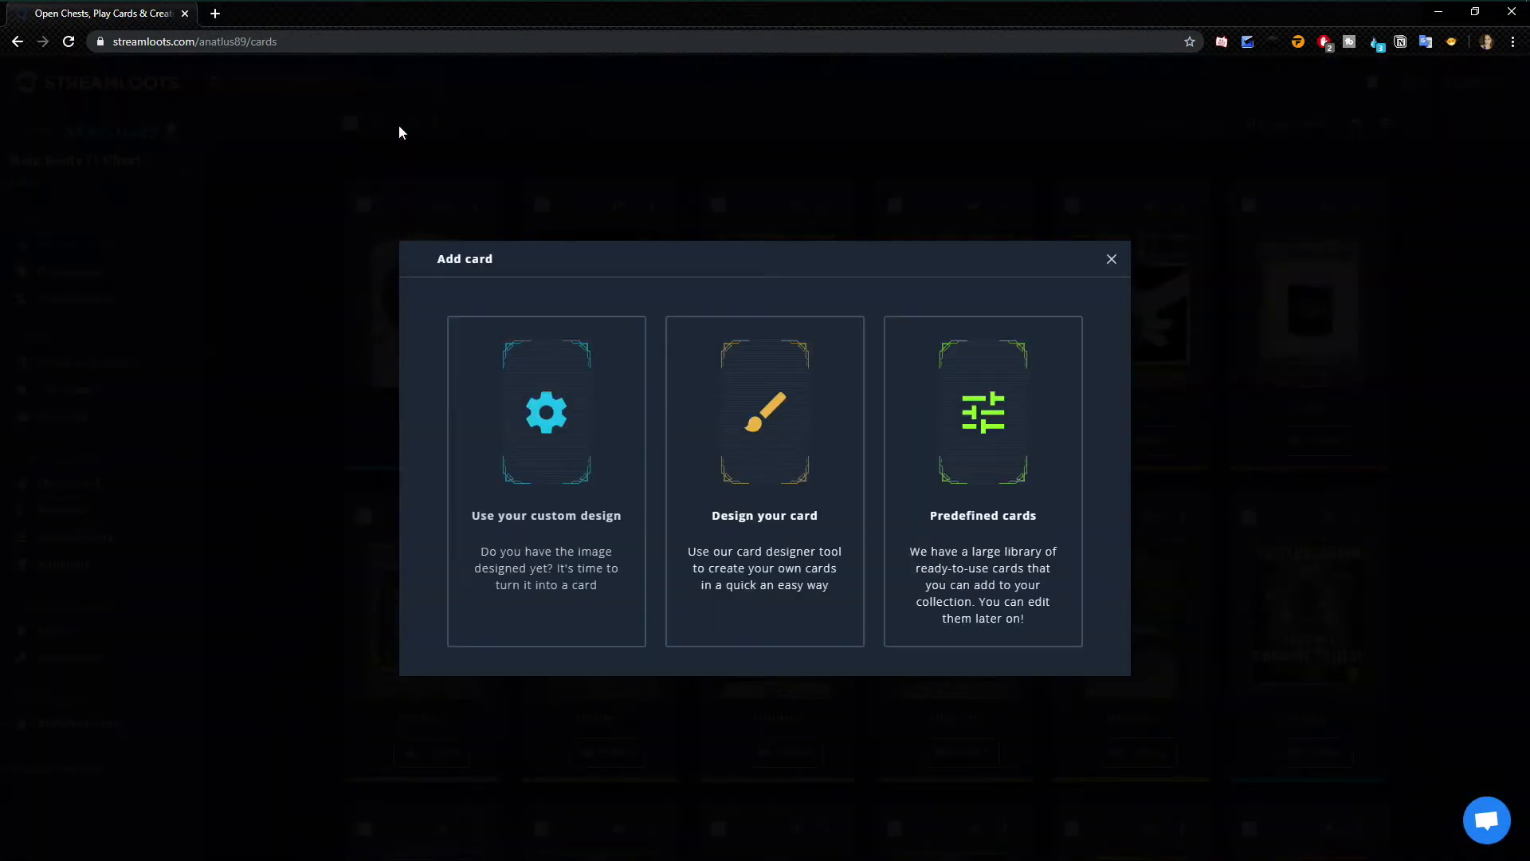
pyautogui.click(790, 505)
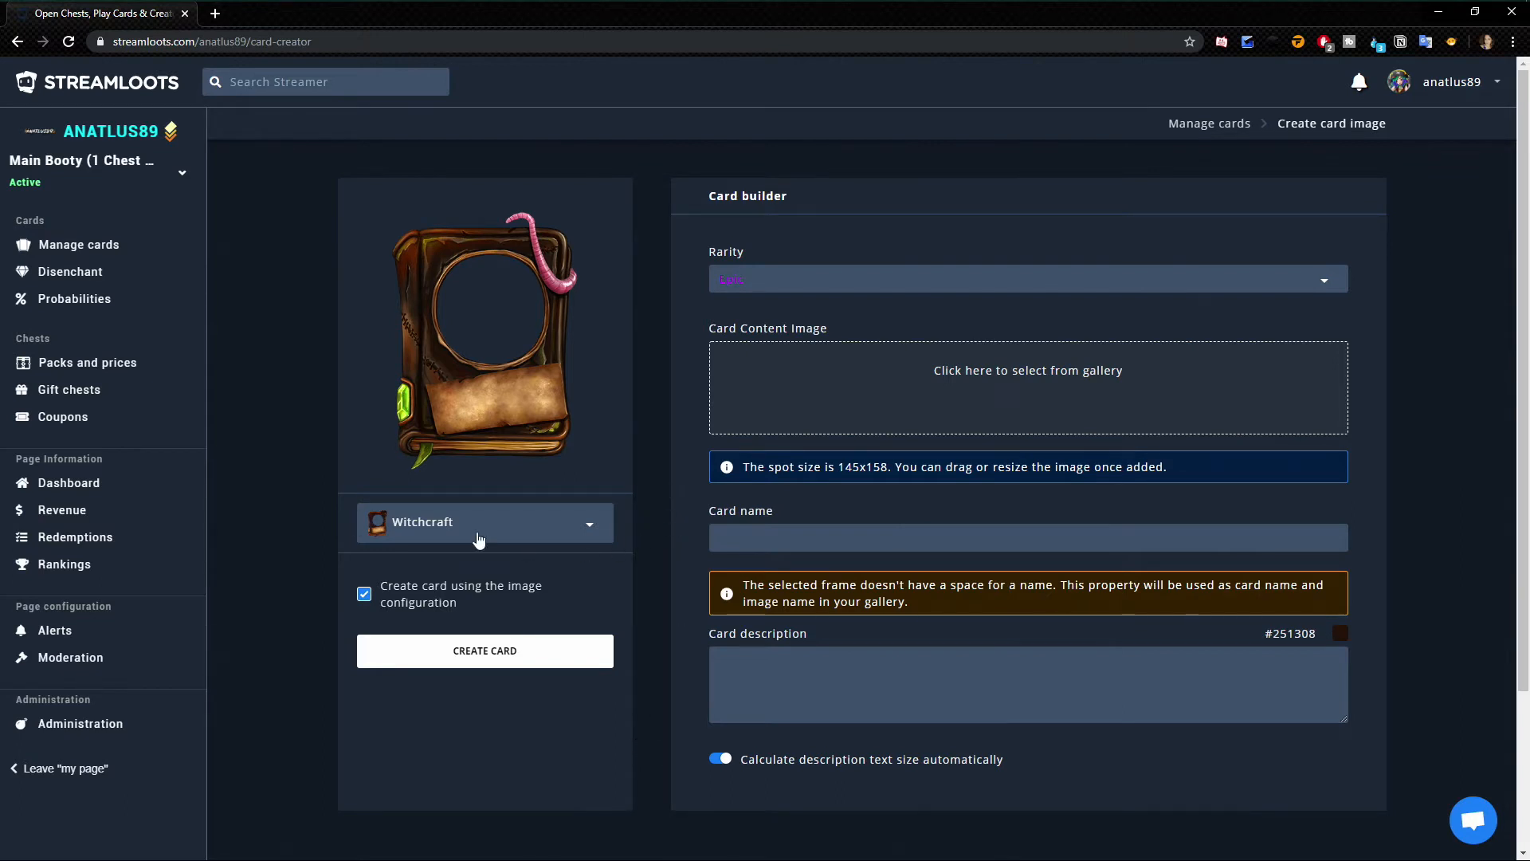
# - Preview the Deck Royale, Fluffy and Chest Sparrow frames on the card and return to the Witchcraft frame
pyautogui.click(450, 523)
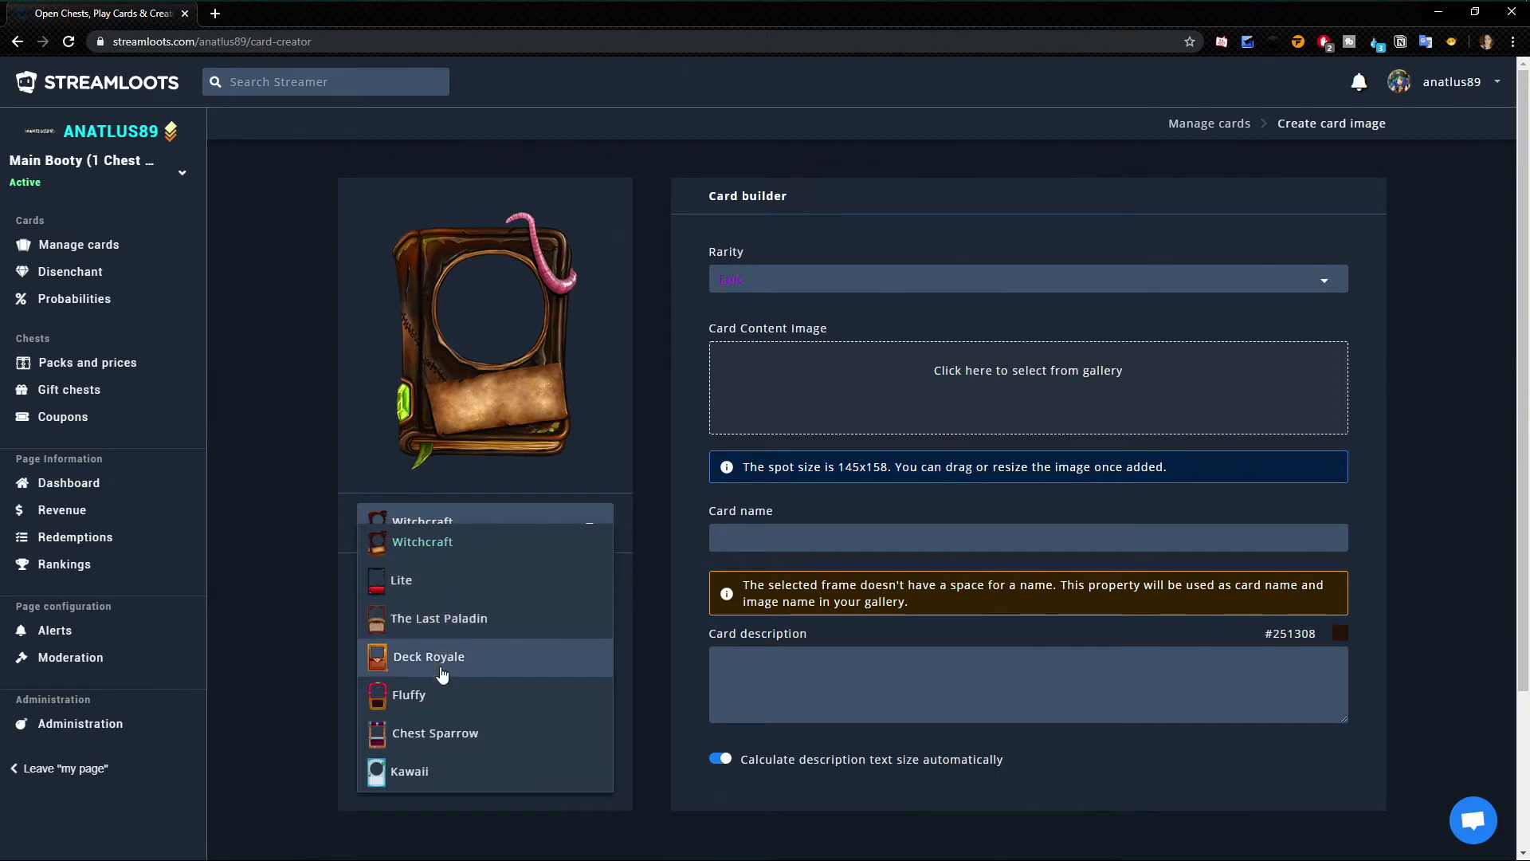
pyautogui.click(440, 672)
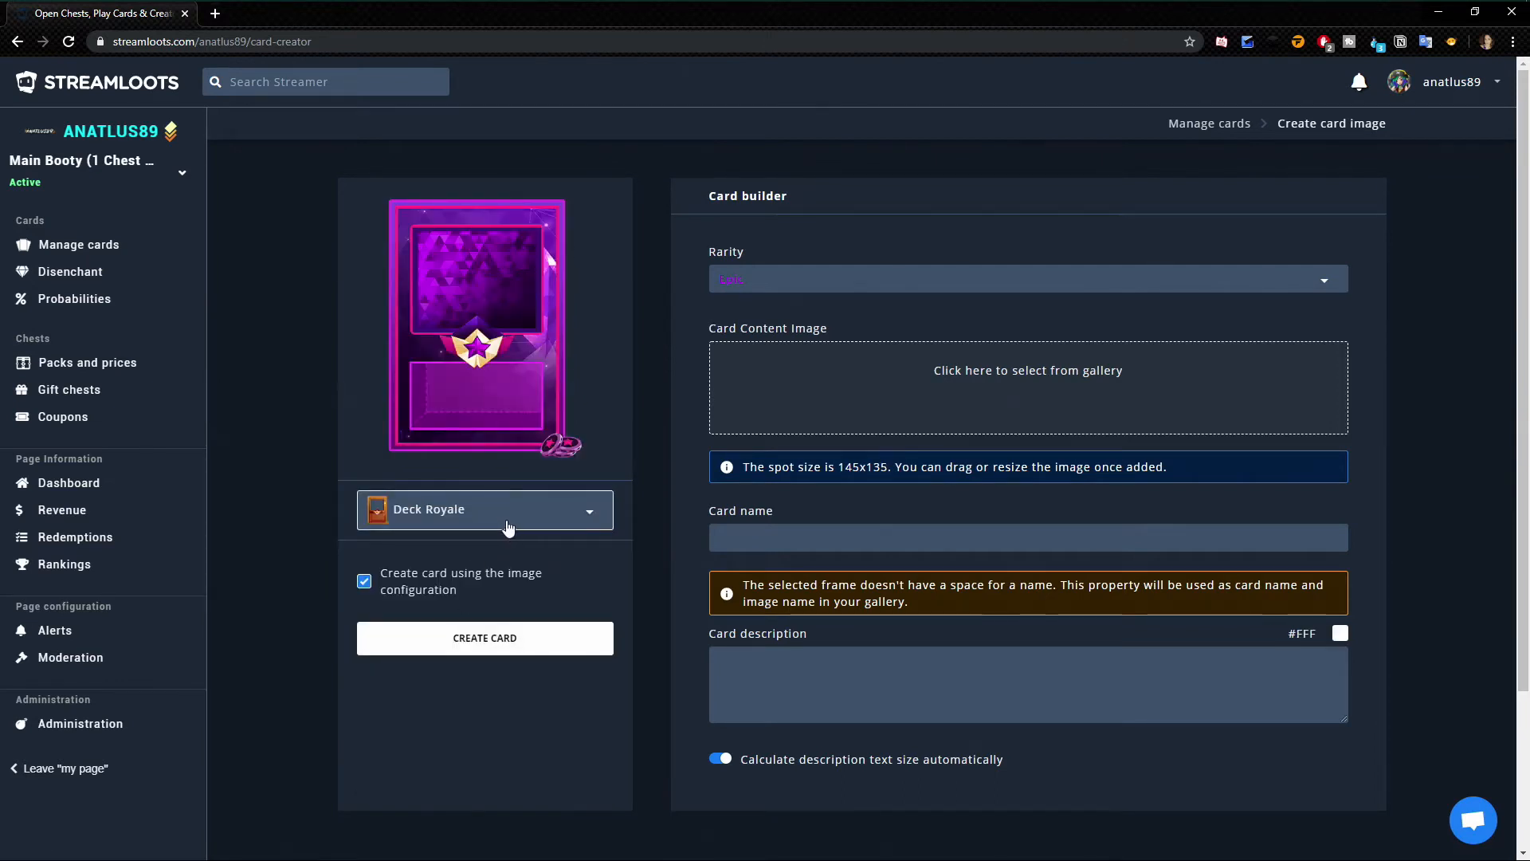
pyautogui.click(461, 515)
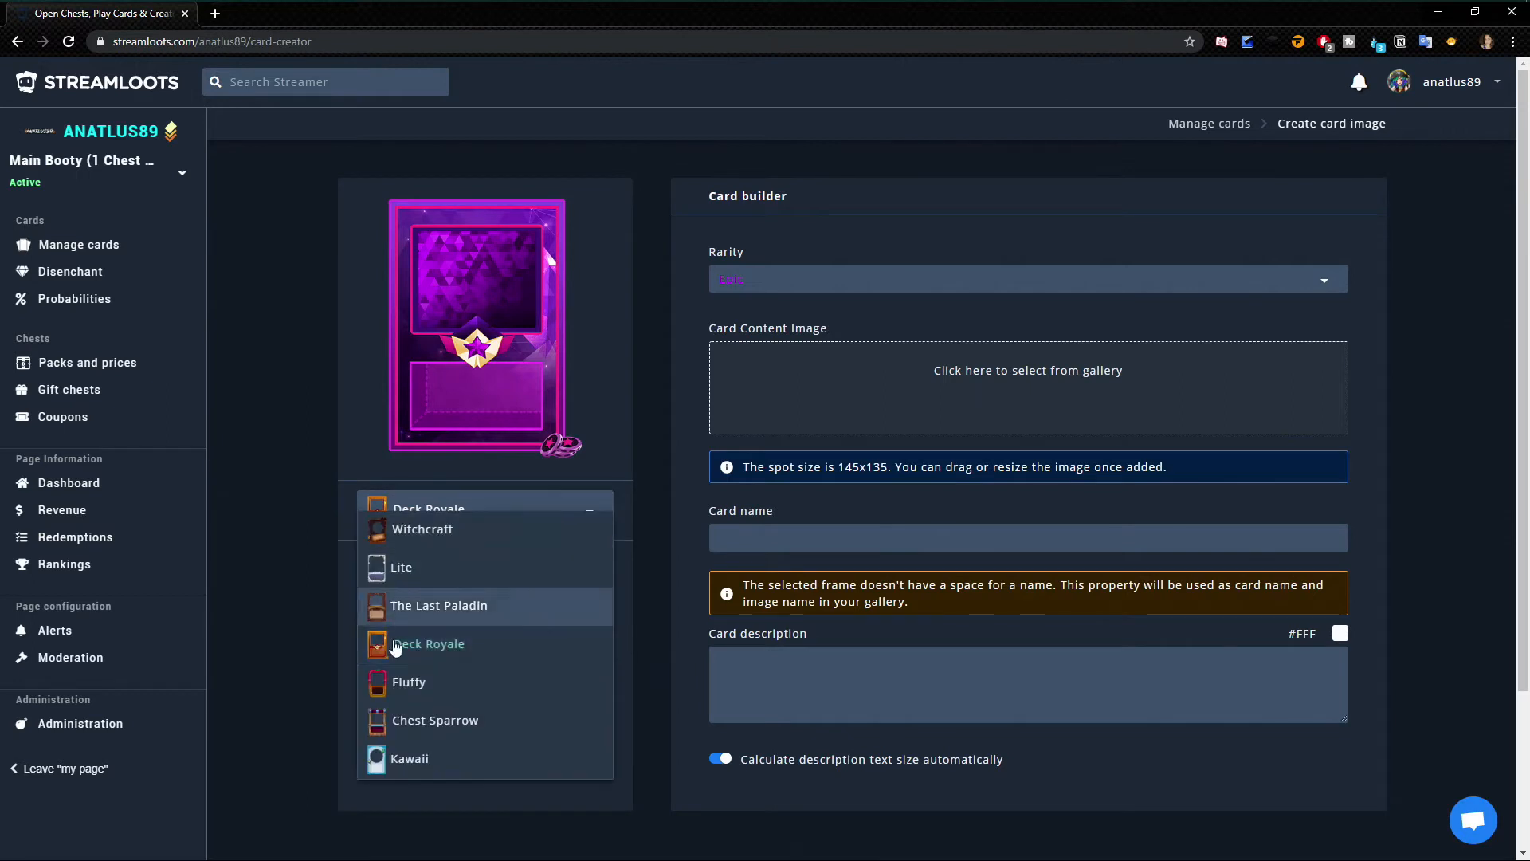
pyautogui.click(413, 692)
pyautogui.click(484, 526)
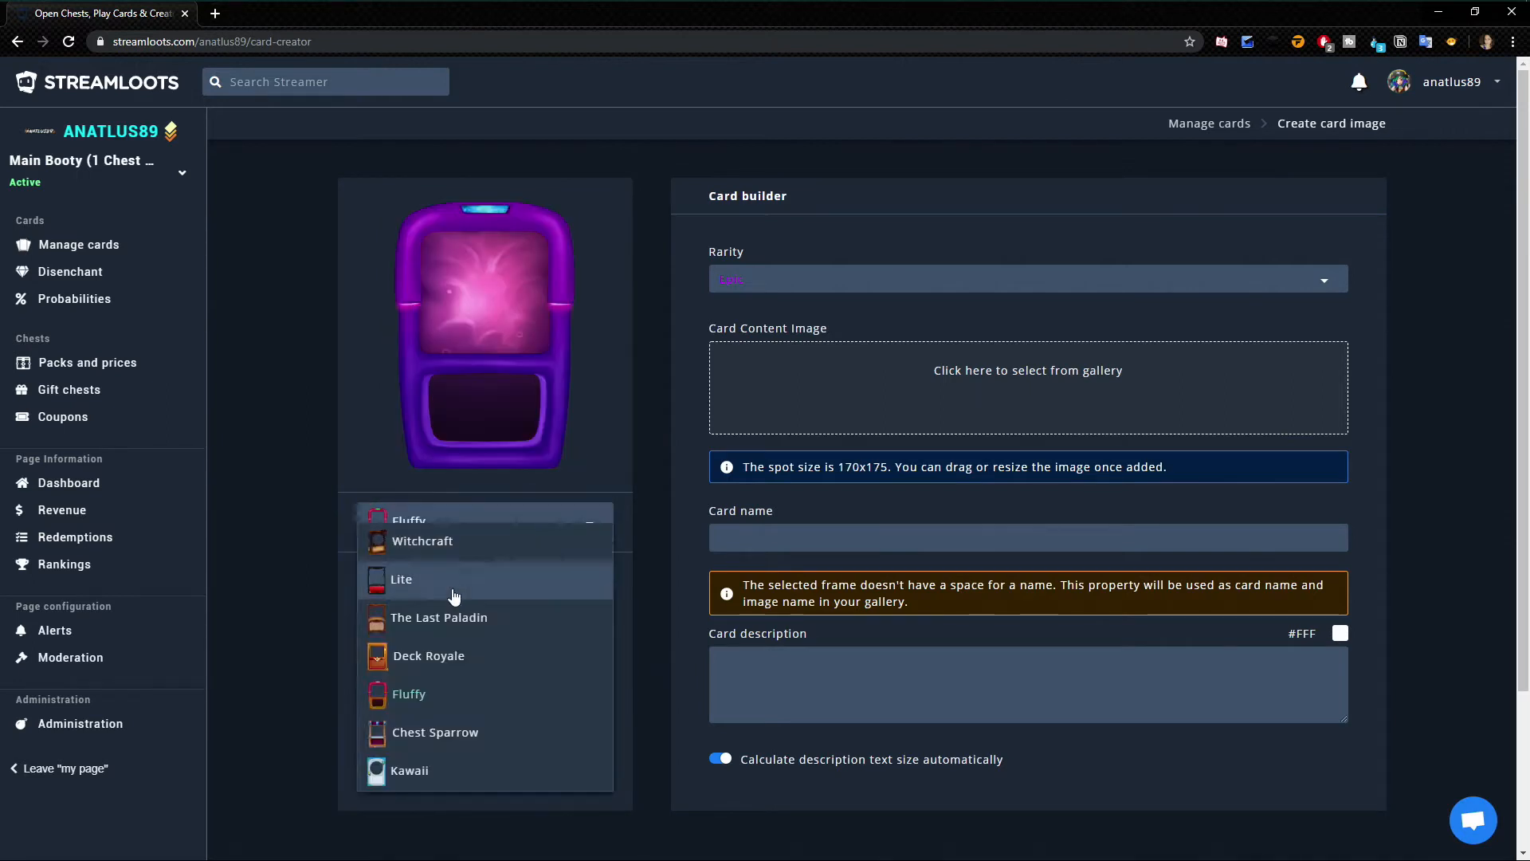
pyautogui.click(412, 737)
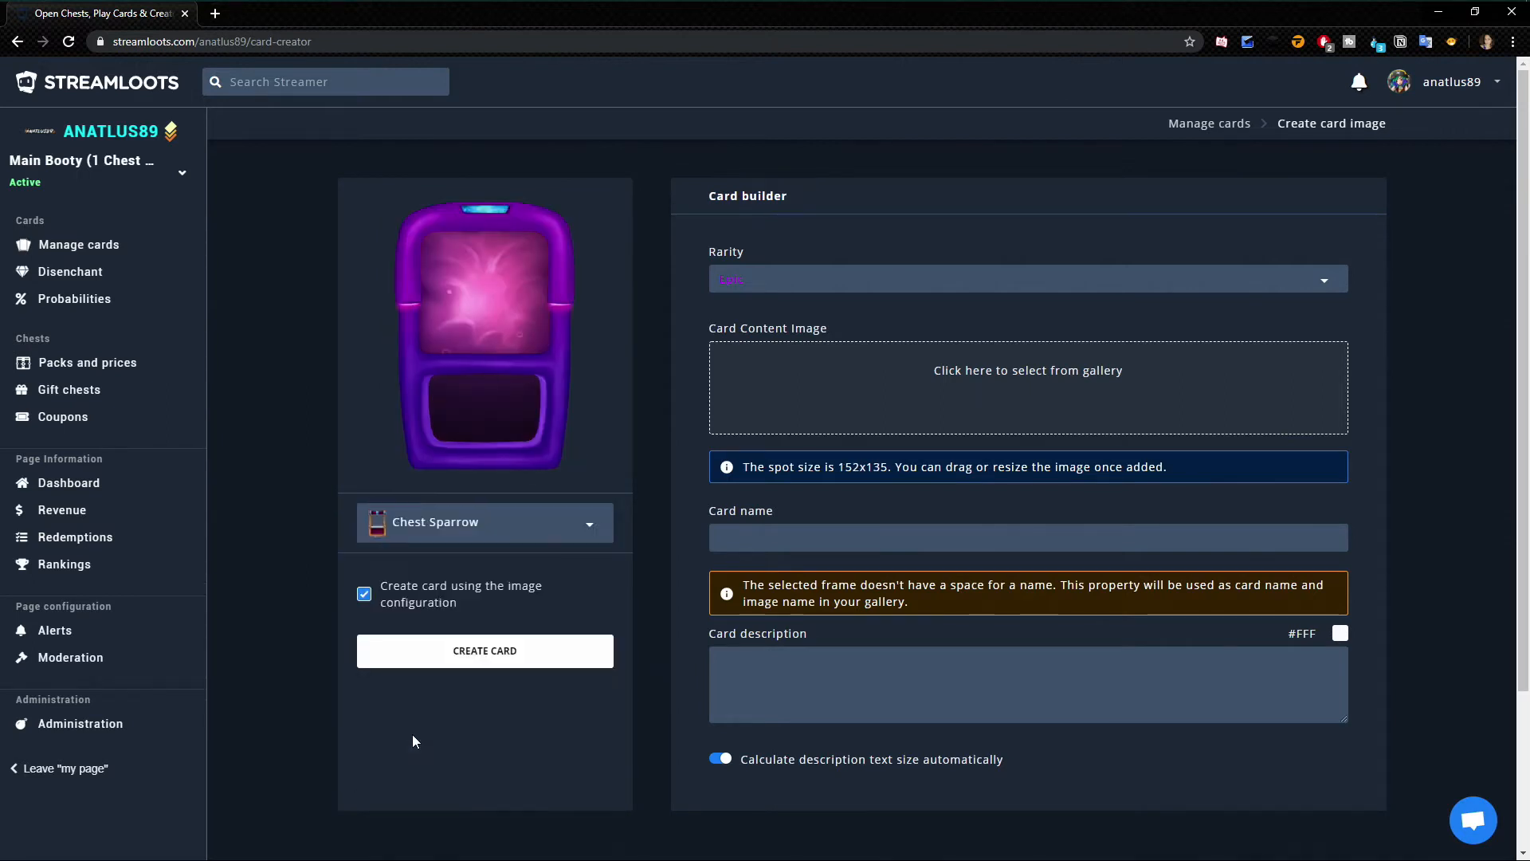
pyautogui.click(487, 528)
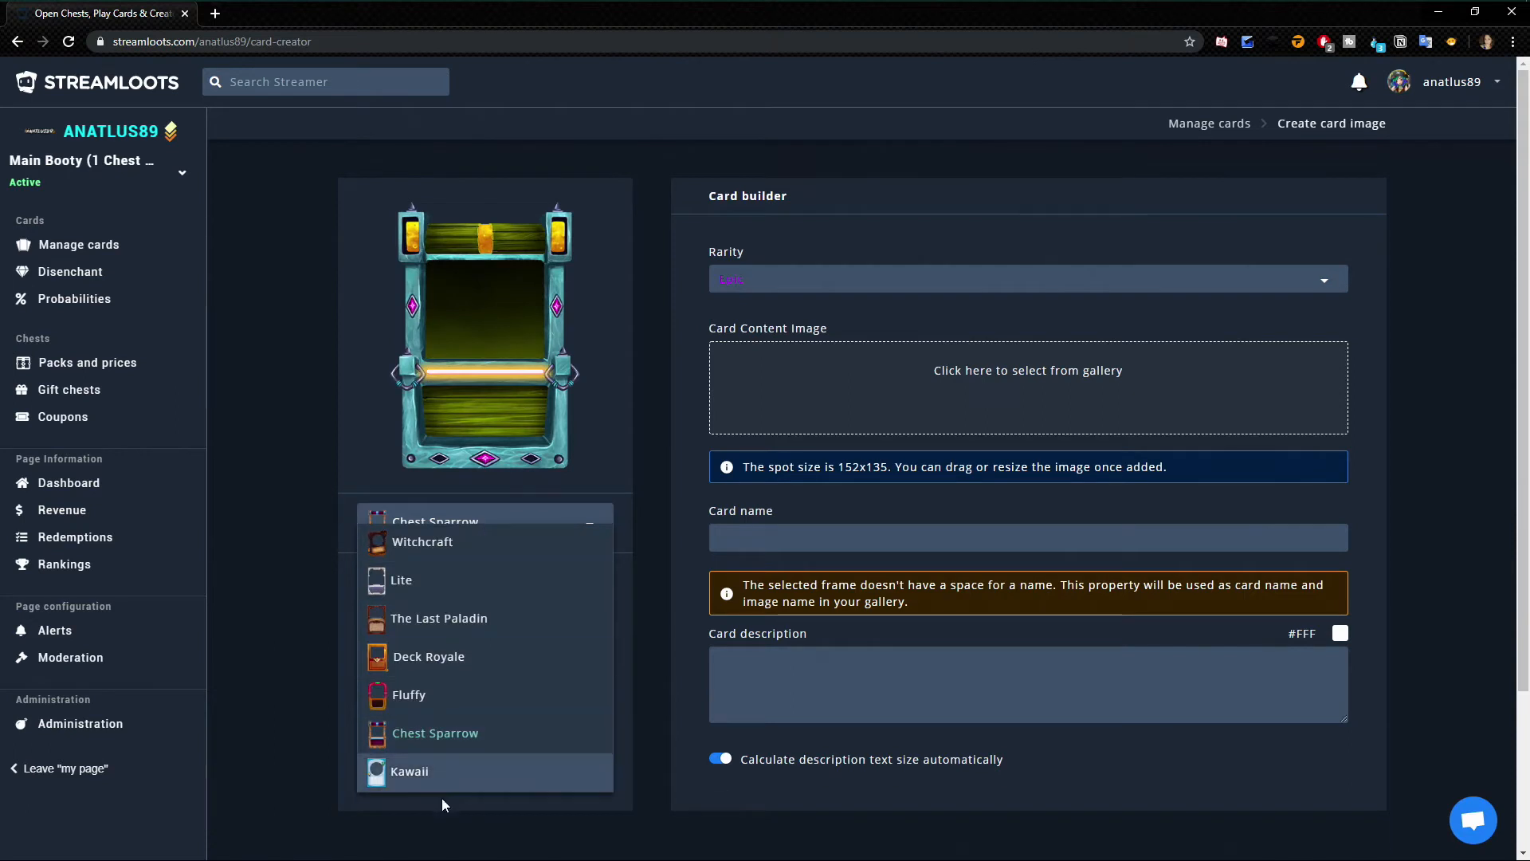
pyautogui.click(425, 555)
pyautogui.click(588, 524)
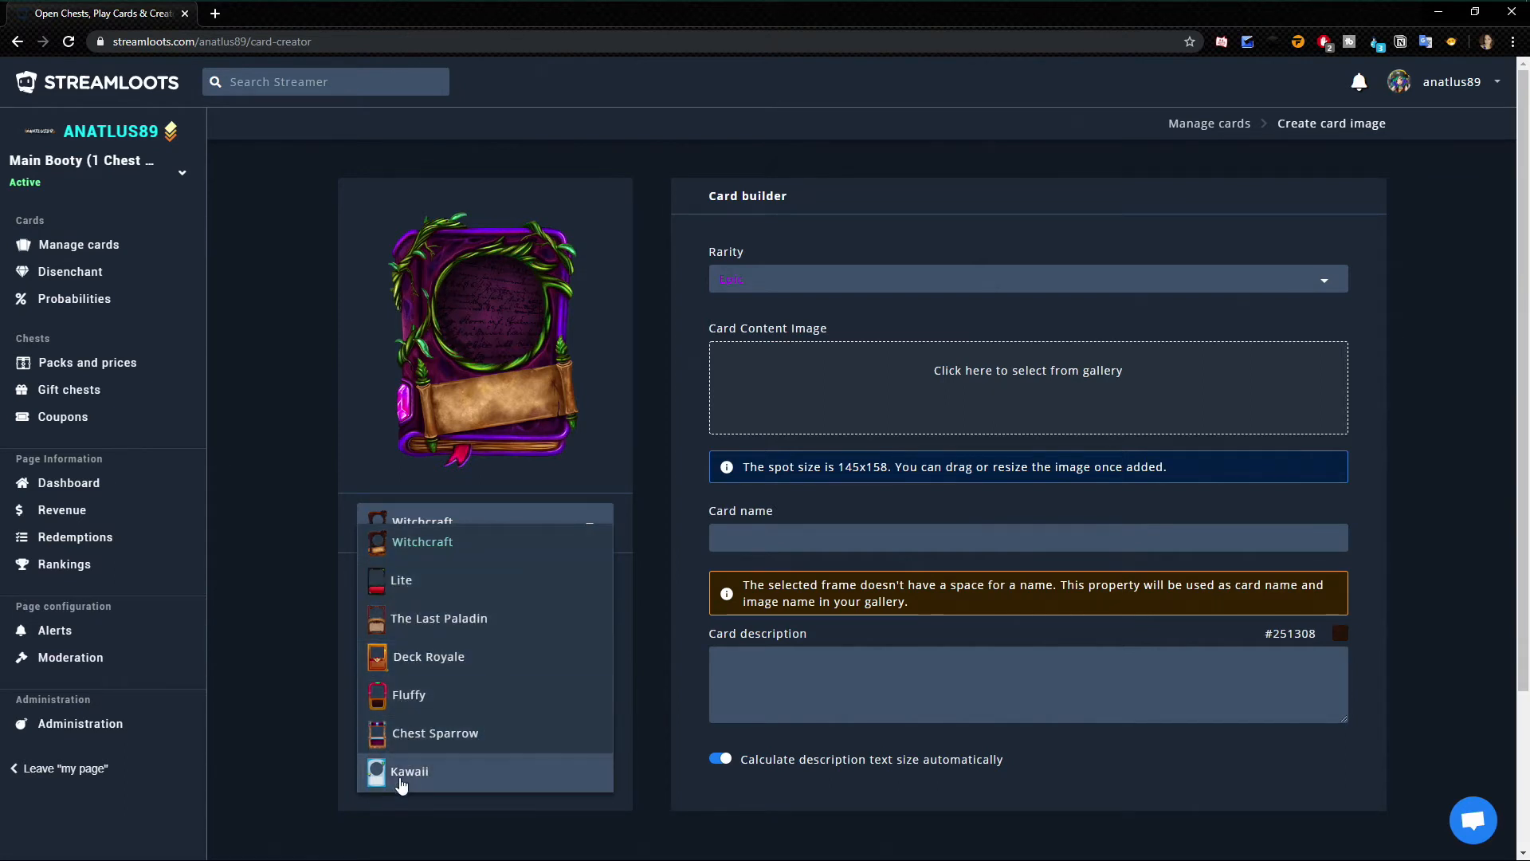
pyautogui.click(623, 488)
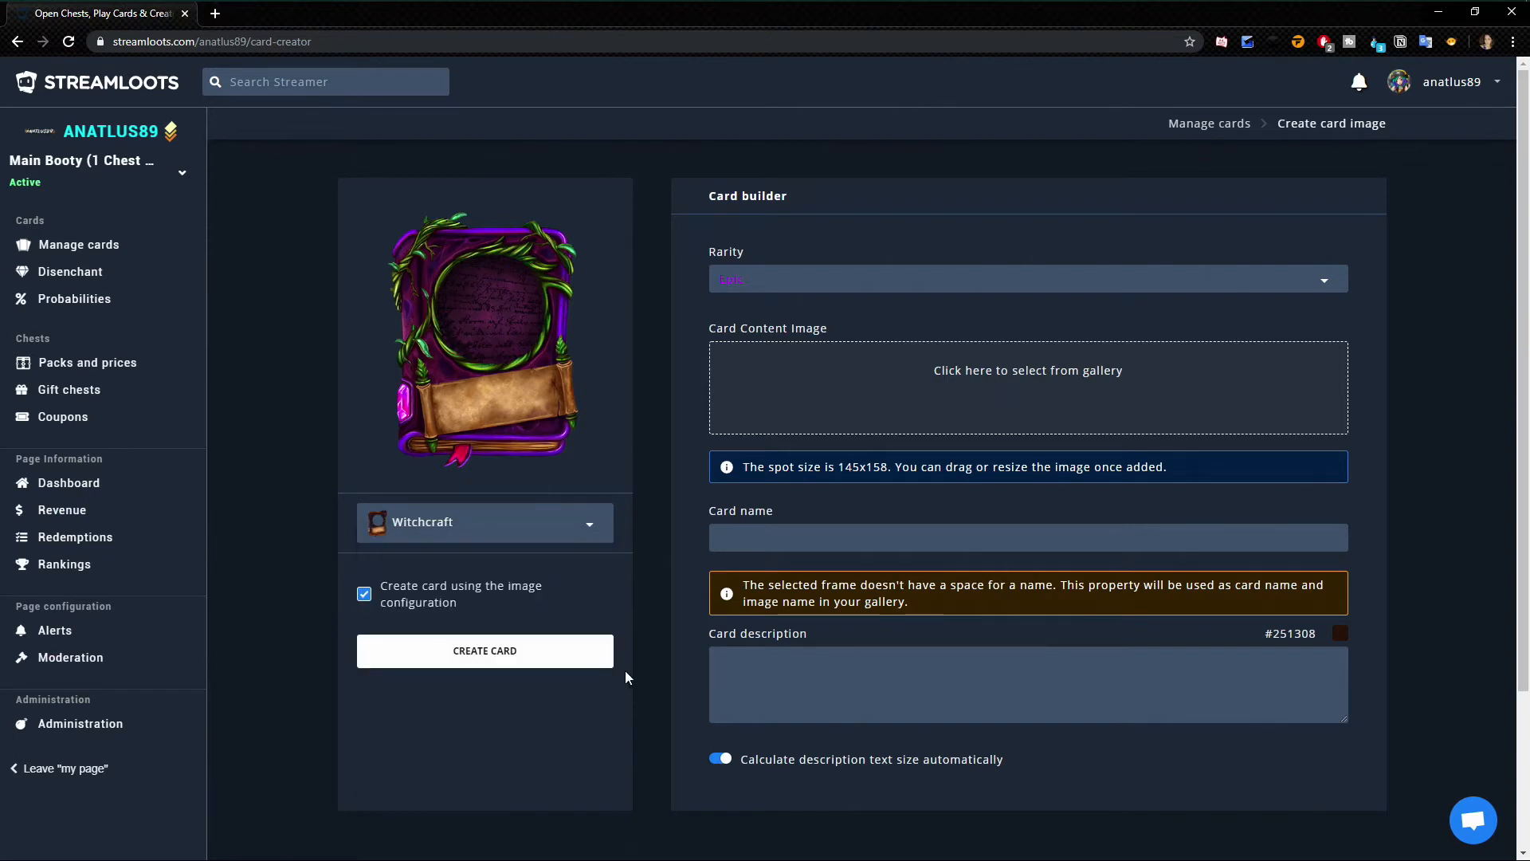
# - Preview the Witchcraft frame in each rarity in turn, from Common up to Legendary
pyautogui.click(753, 281)
pyautogui.click(753, 305)
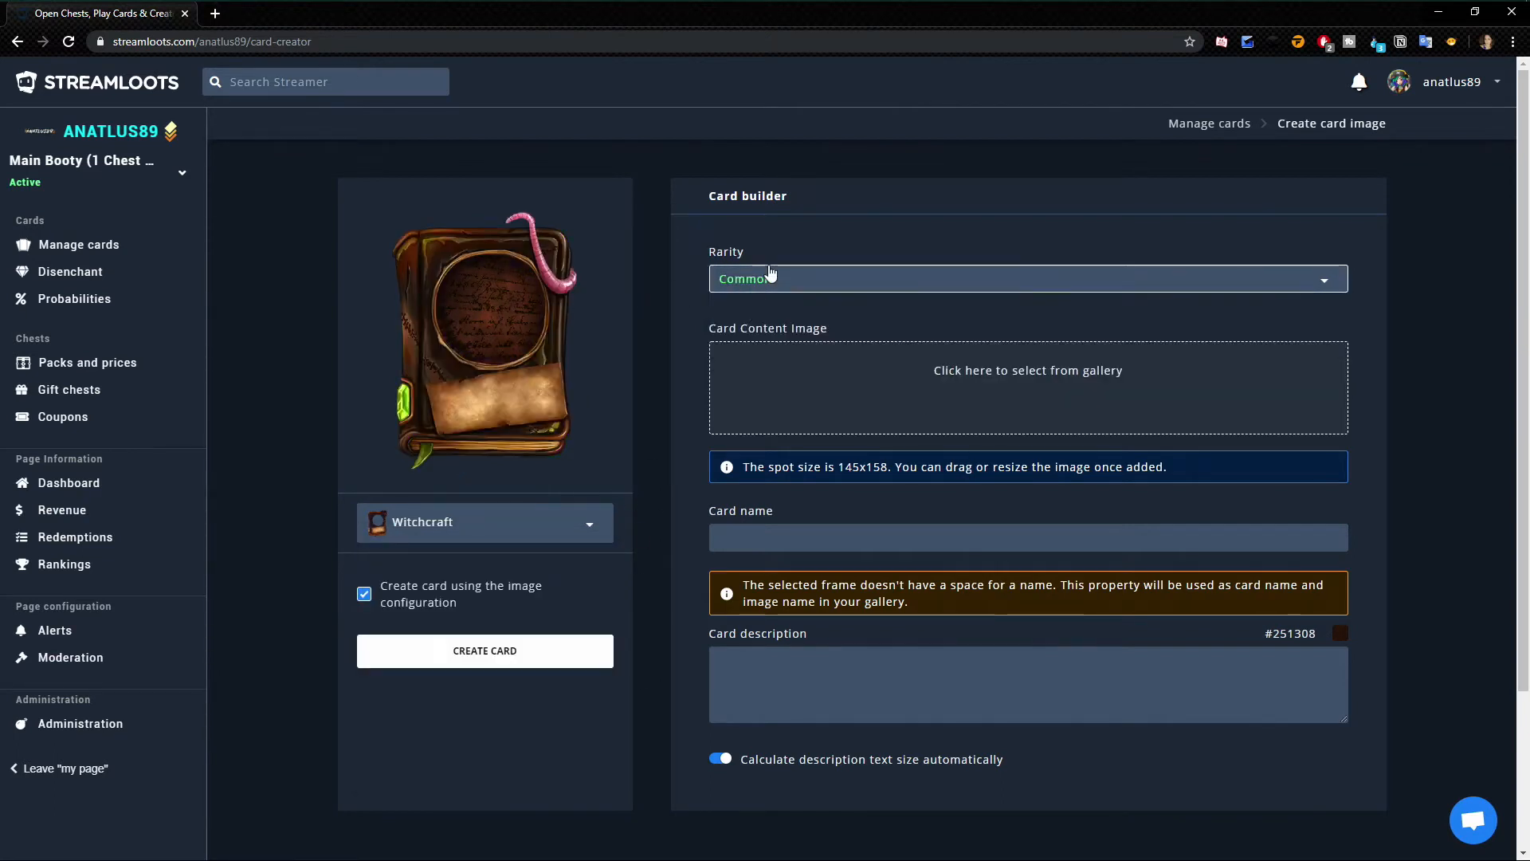
pyautogui.click(771, 276)
pyautogui.click(738, 332)
pyautogui.click(741, 279)
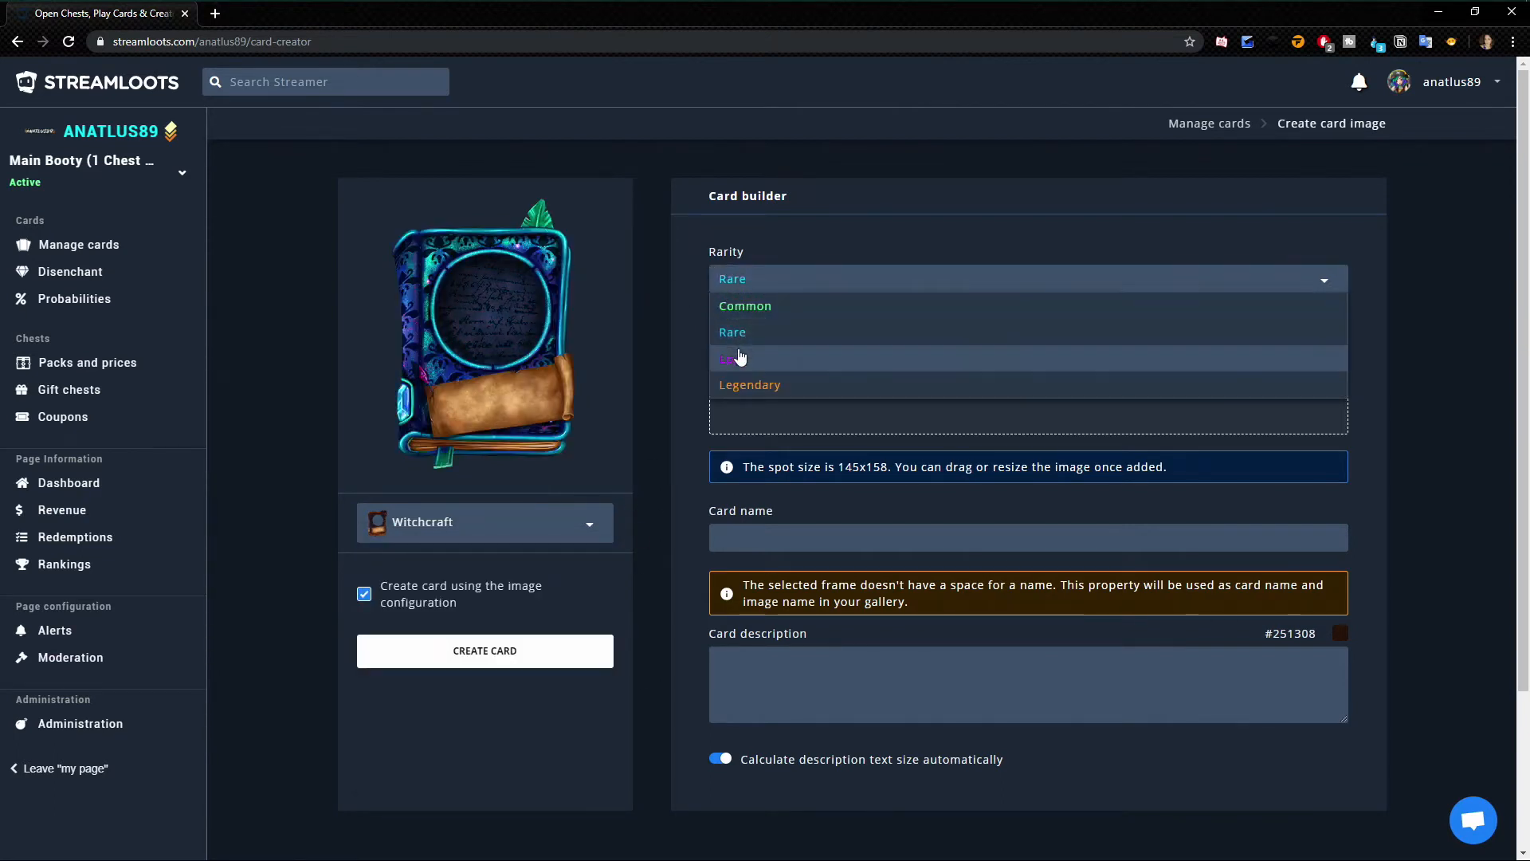
pyautogui.click(741, 358)
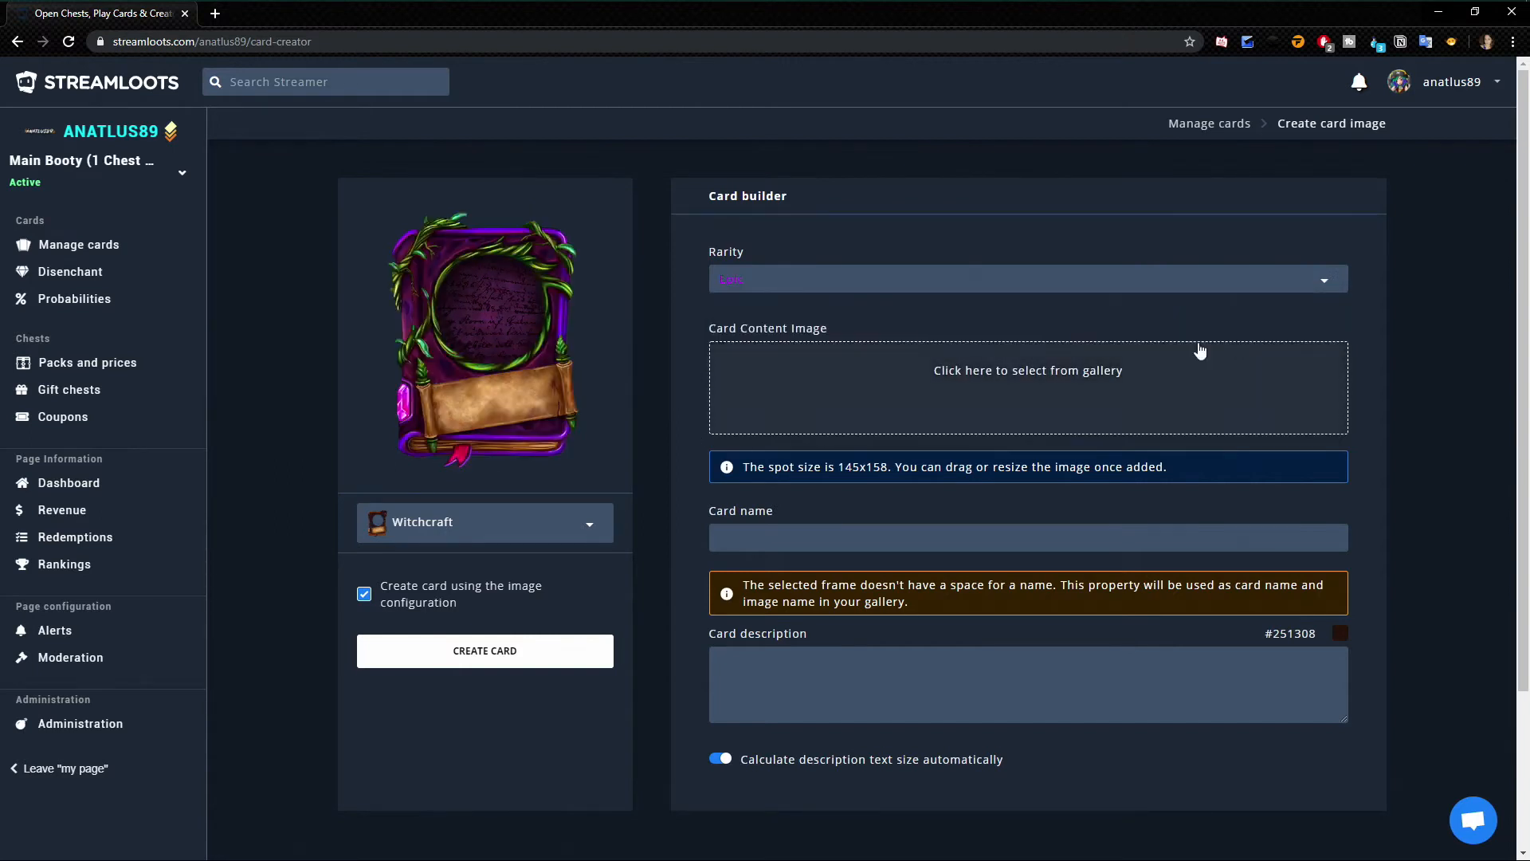
pyautogui.click(996, 279)
pyautogui.click(762, 383)
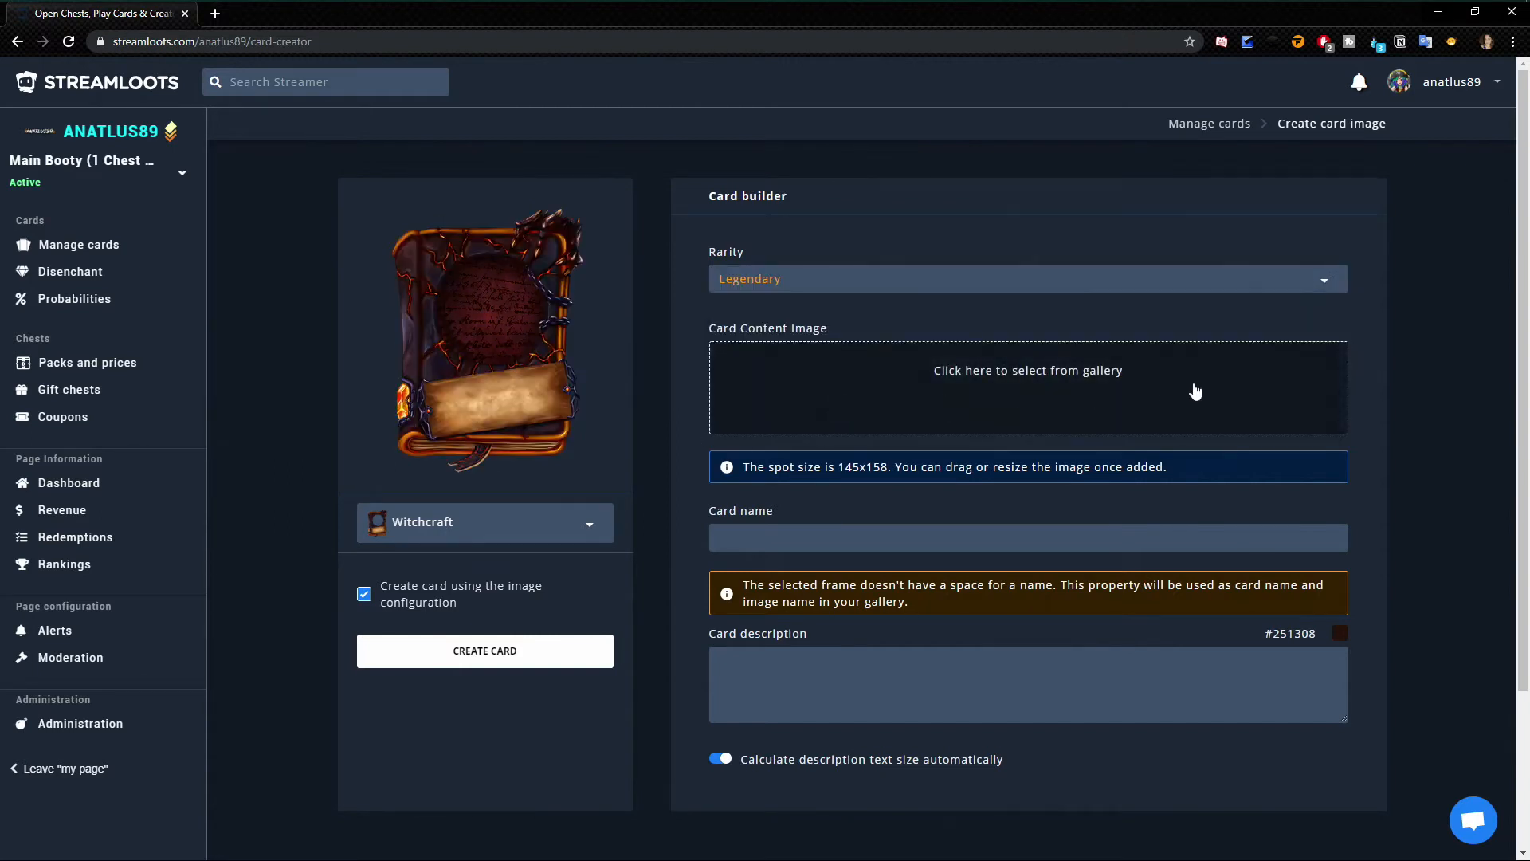
# - Add 13930777.jpg from the gallery as the card content image and shift it slightly upward in the frame's circular spot
pyautogui.click(1195, 391)
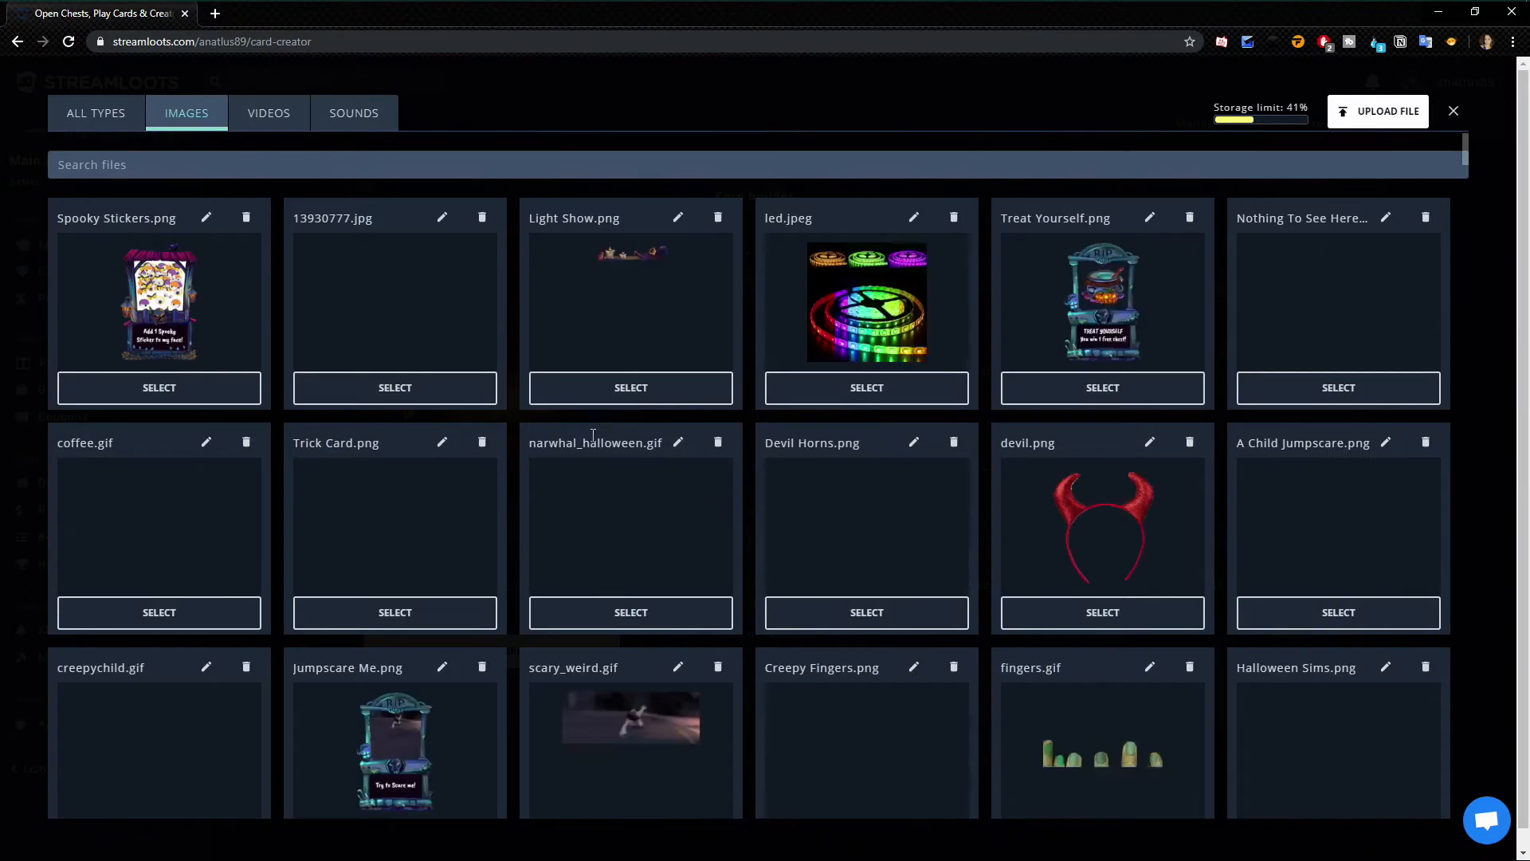
pyautogui.click(435, 394)
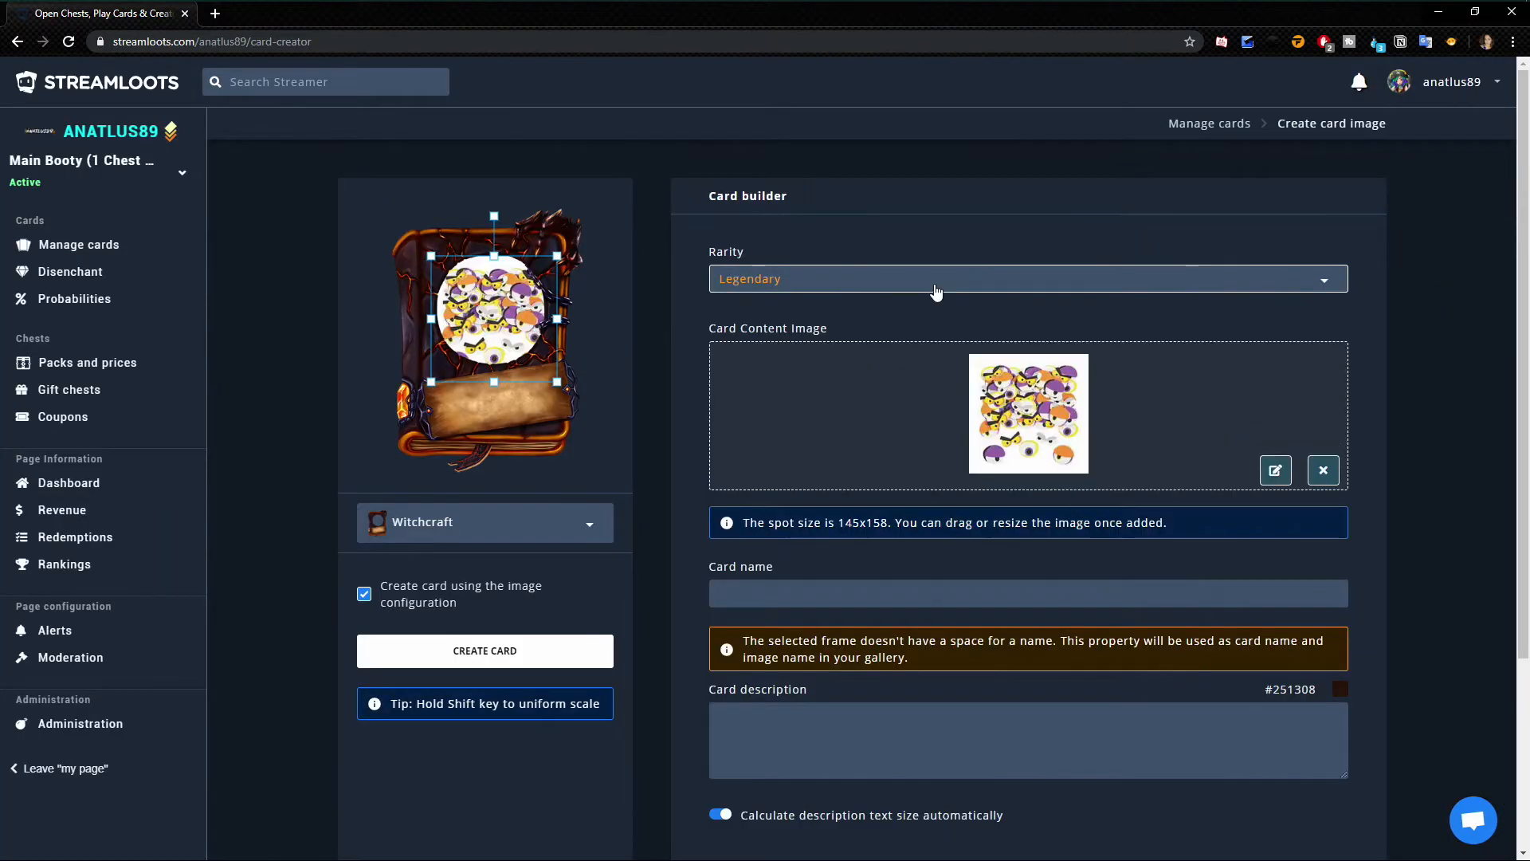
pyautogui.moveTo(512, 339); pyautogui.dragTo(510, 333)
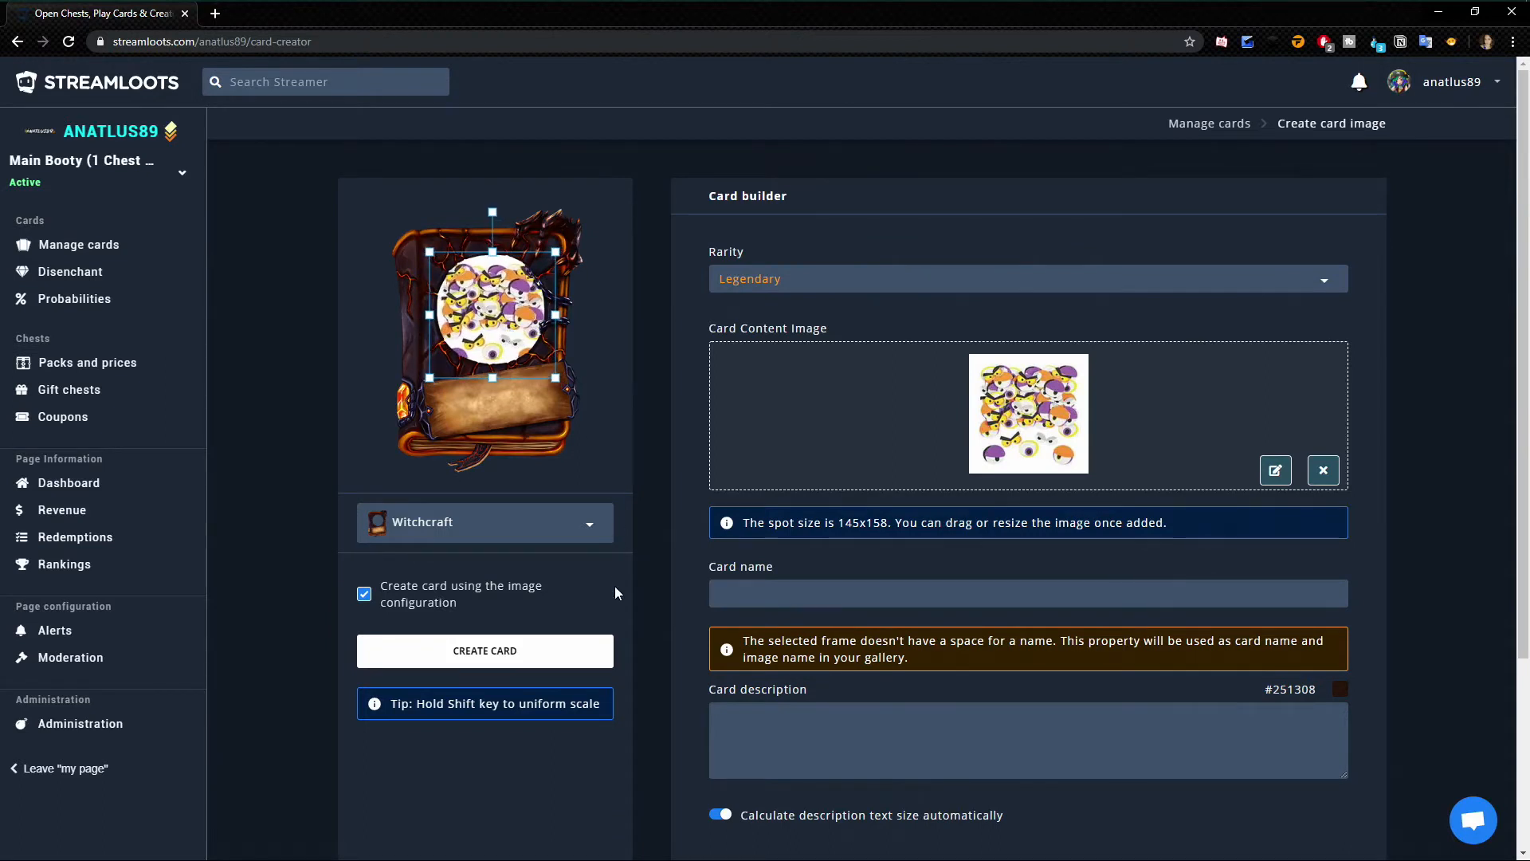
pyautogui.click(650, 490)
# - Set the card's rarity to Common and fine-tune the image's position inside the round opening
pyautogui.click(737, 283)
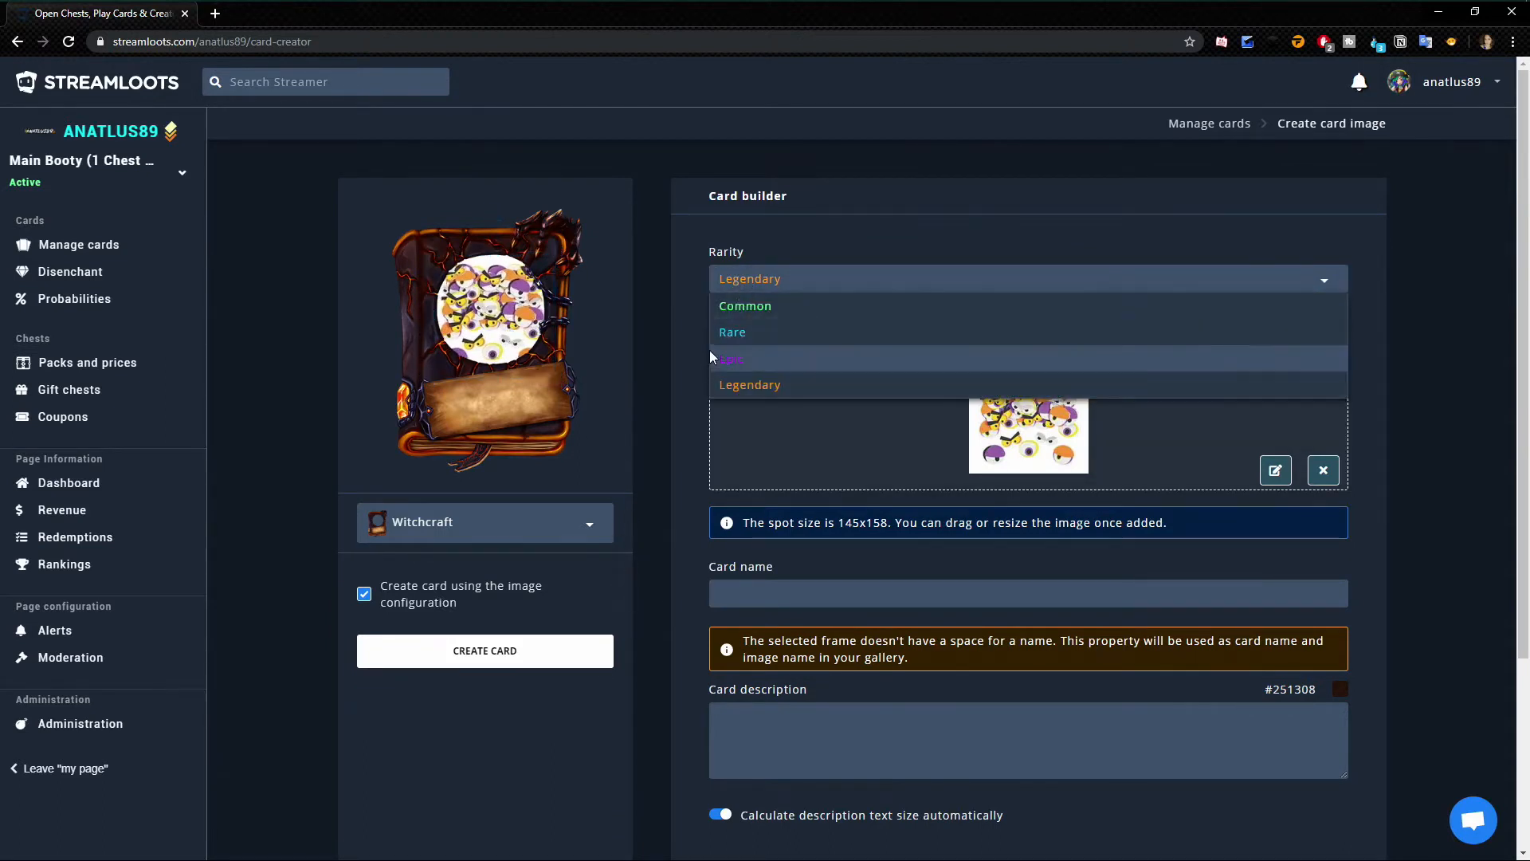
pyautogui.click(735, 310)
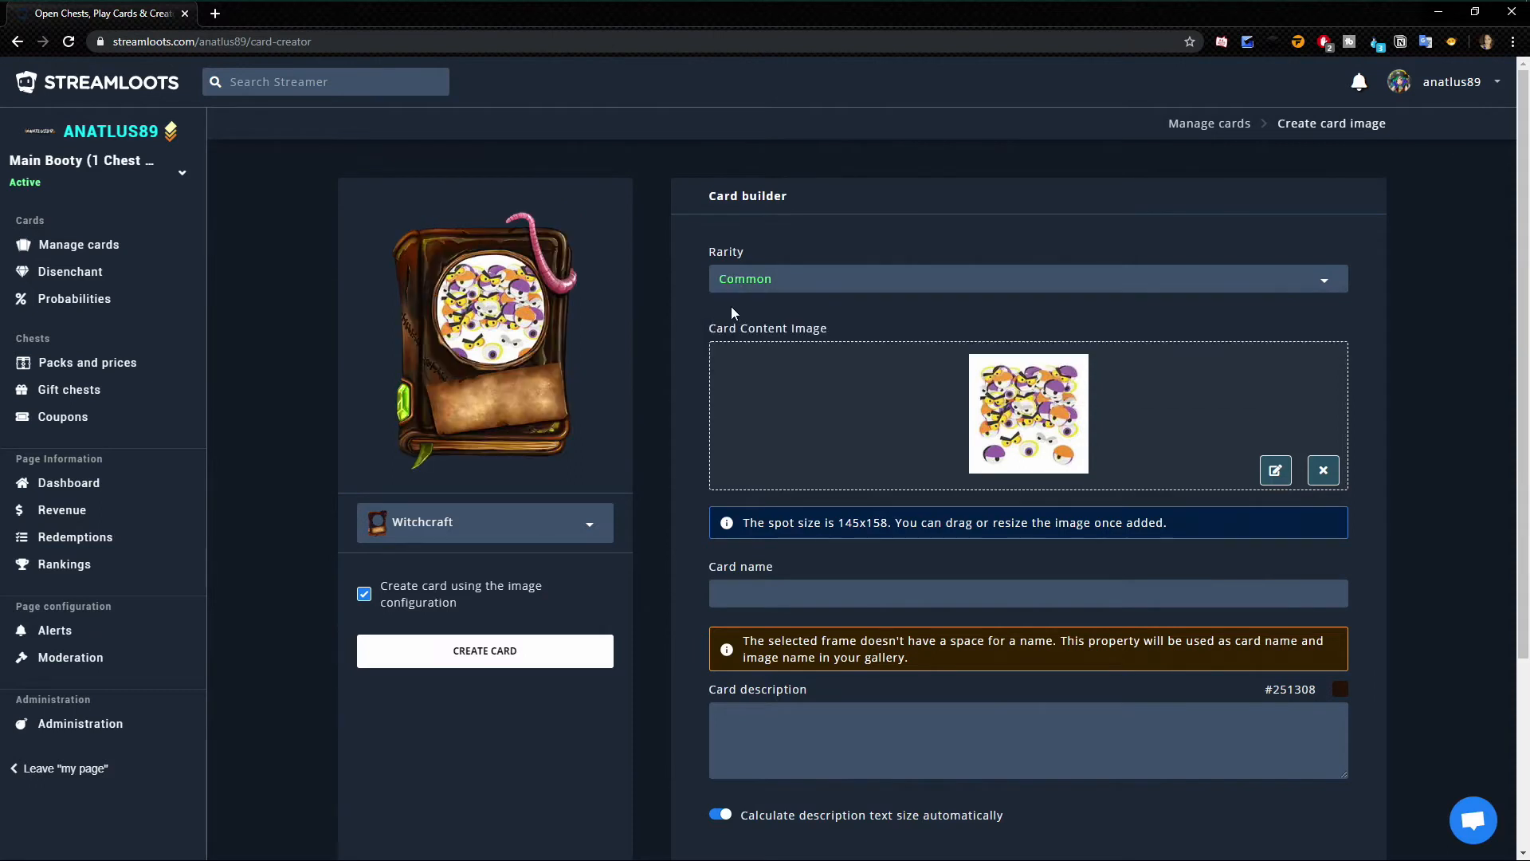
pyautogui.click(488, 348)
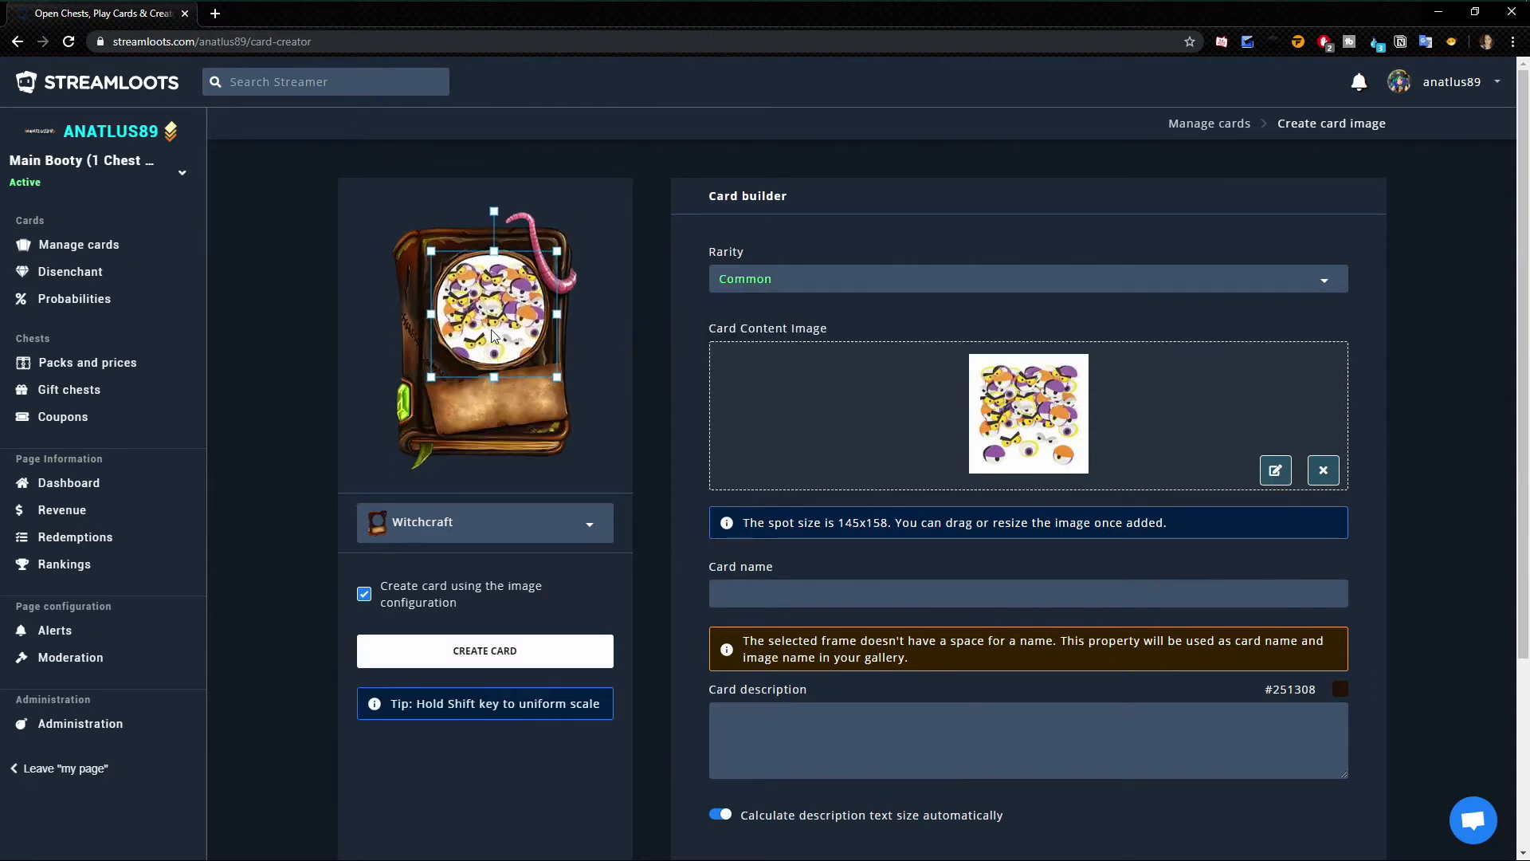
# - Name the card "Sticker Me" and enter the description "Make me put a sticker on my face!"
pyautogui.click(751, 593)
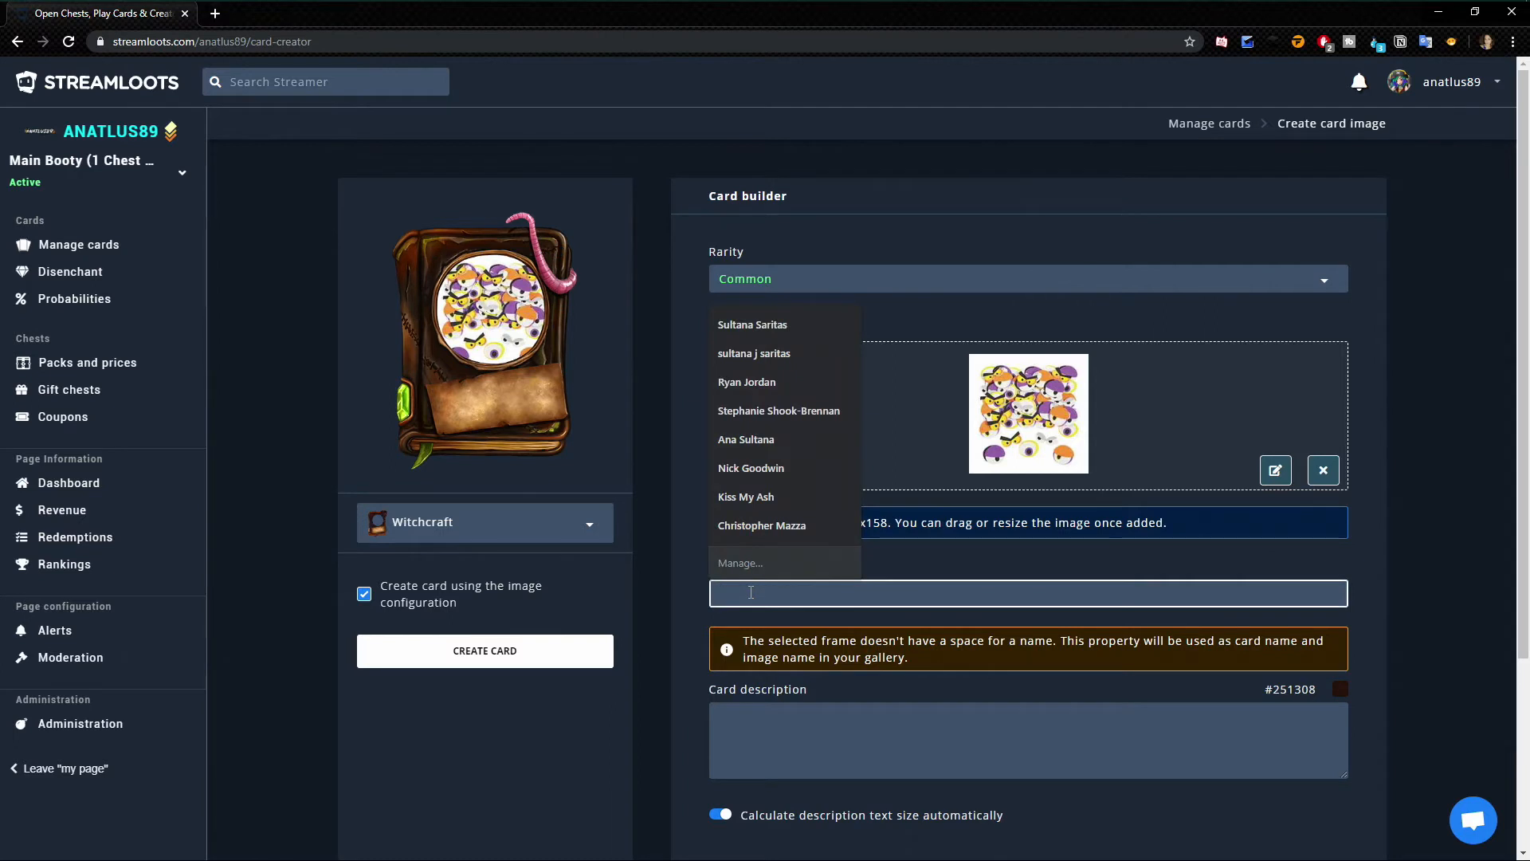
pyautogui.write('Sticker Me')
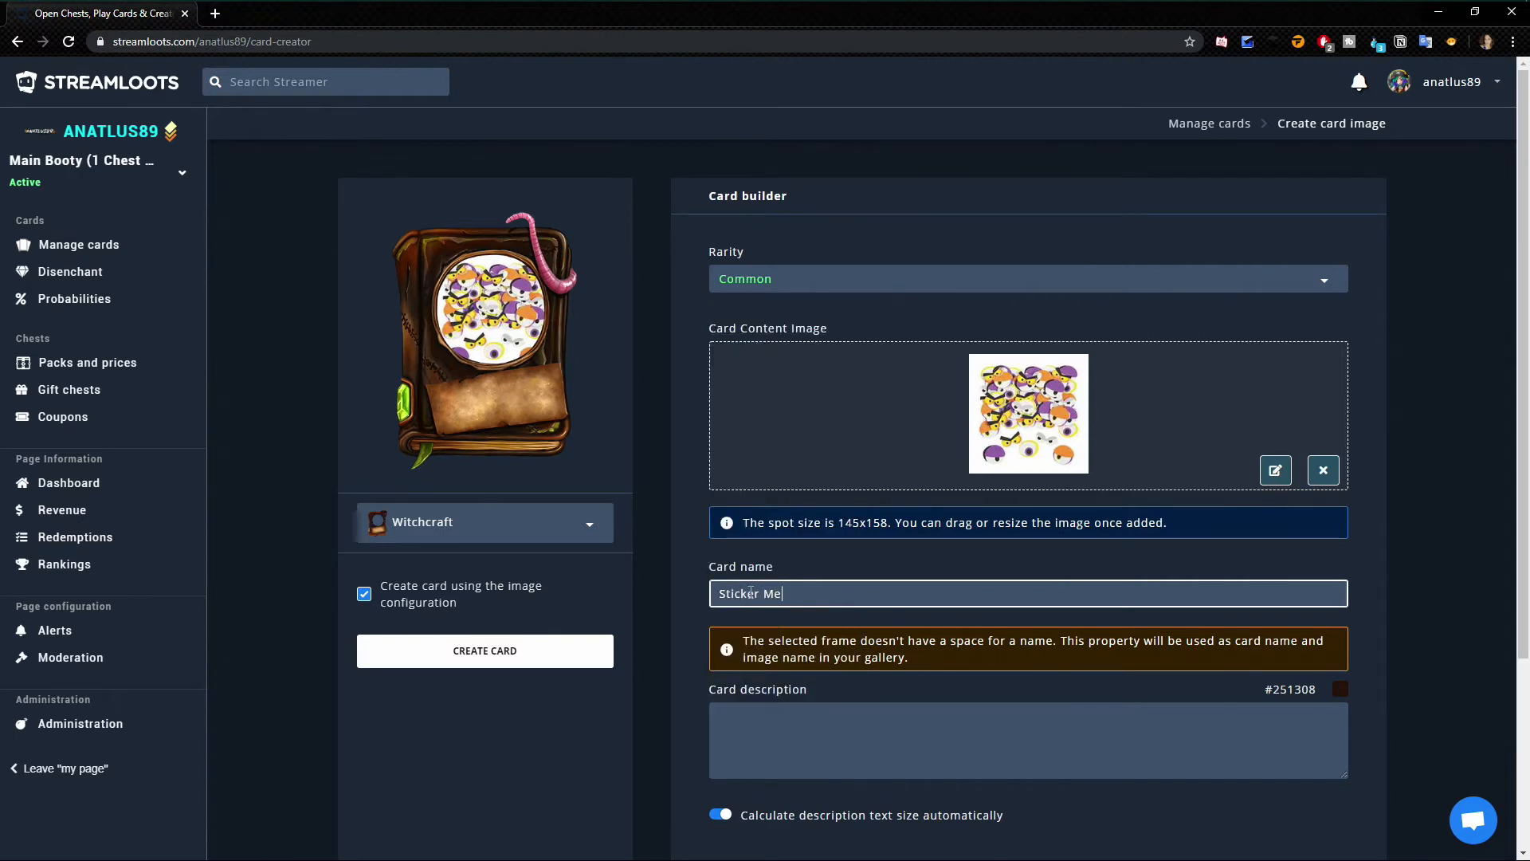
pyautogui.press('Tab')
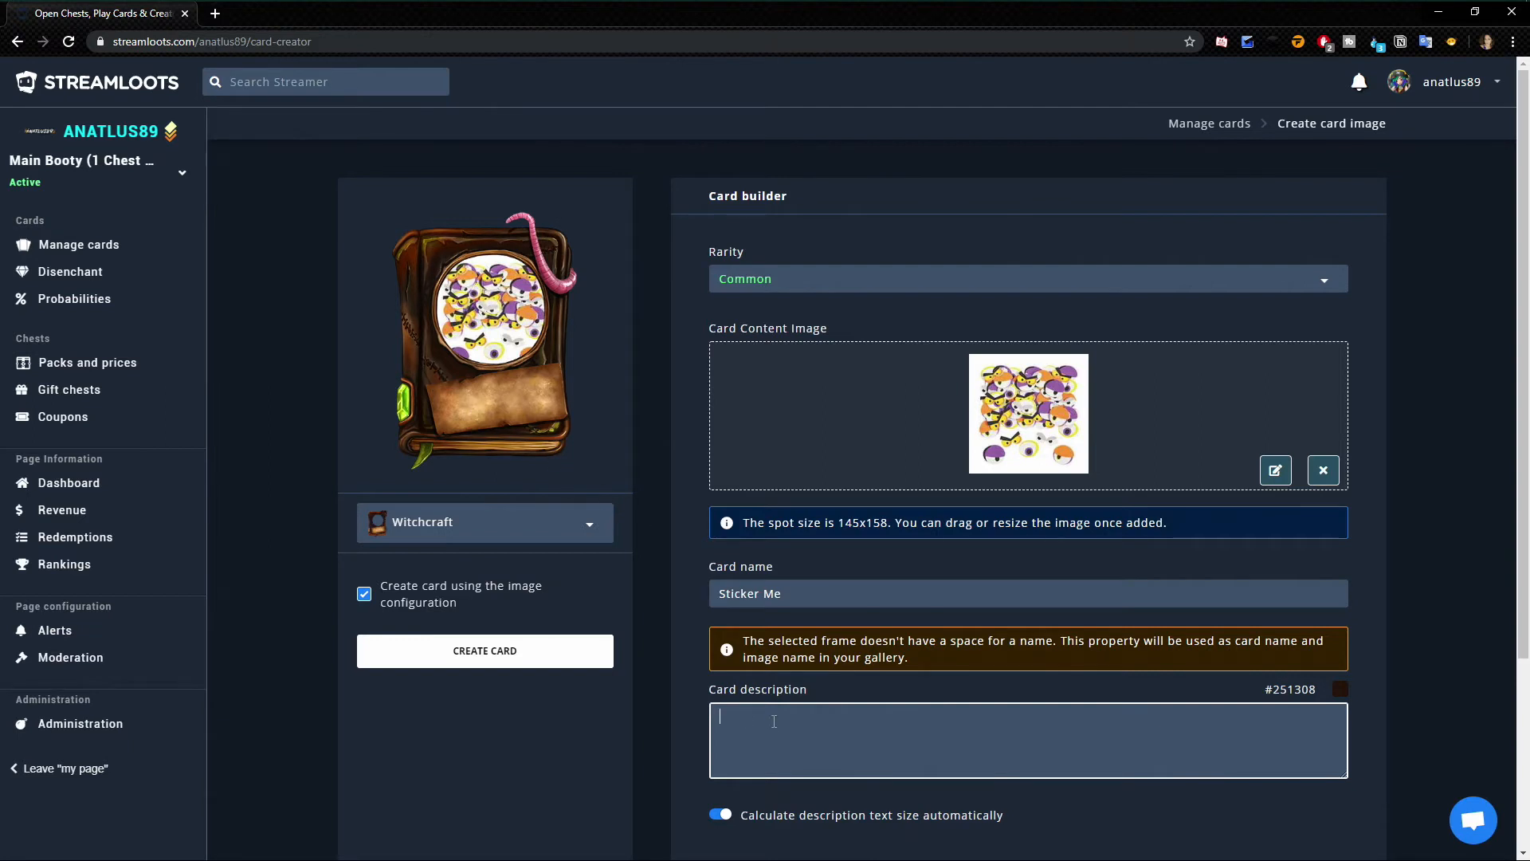
pyautogui.write('Make me put a stic')
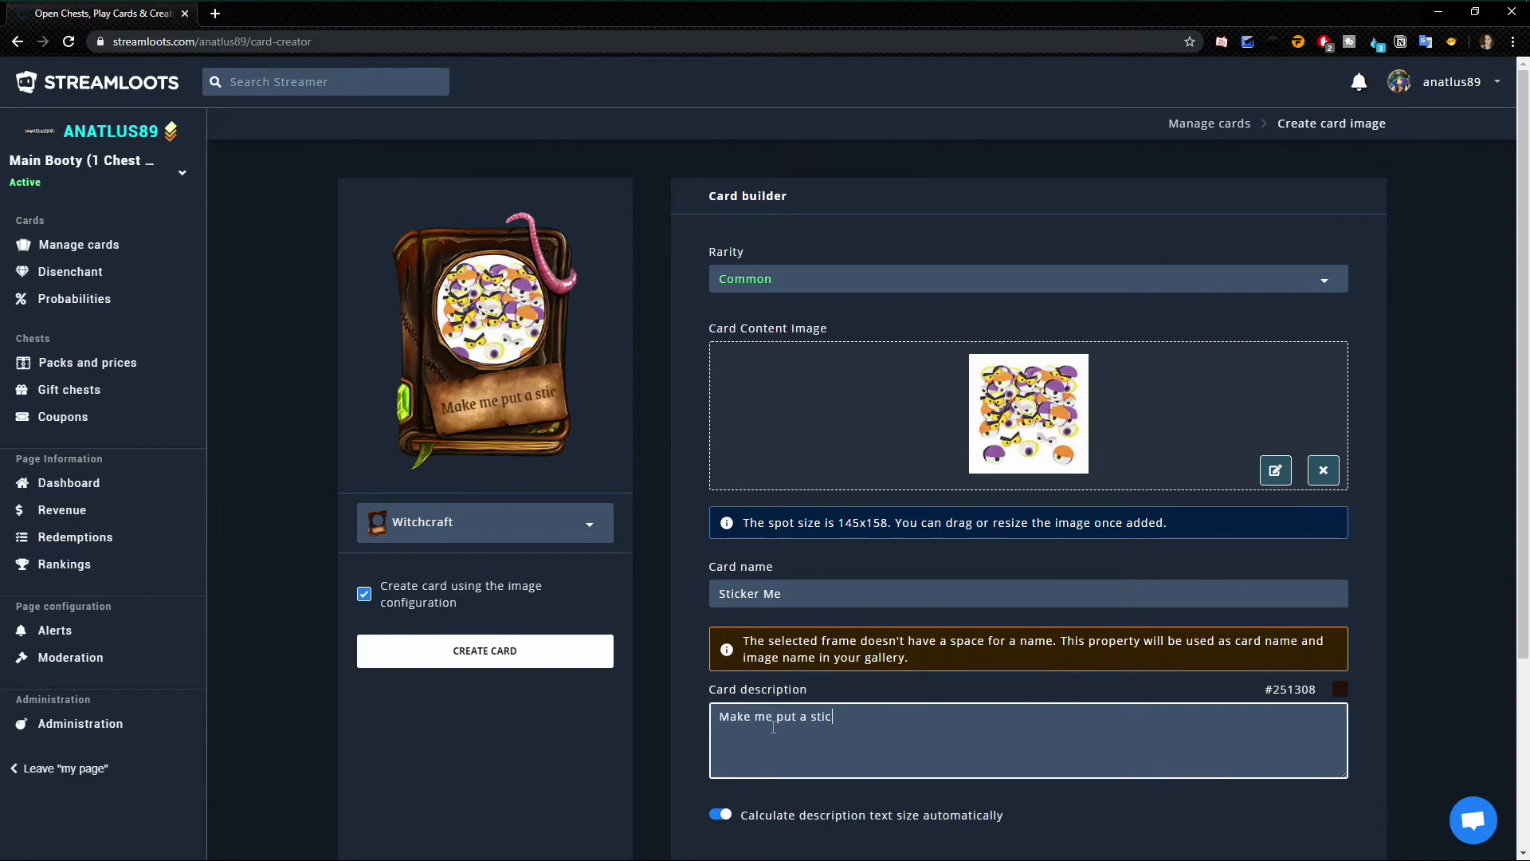
pyautogui.write('ker on my face!')
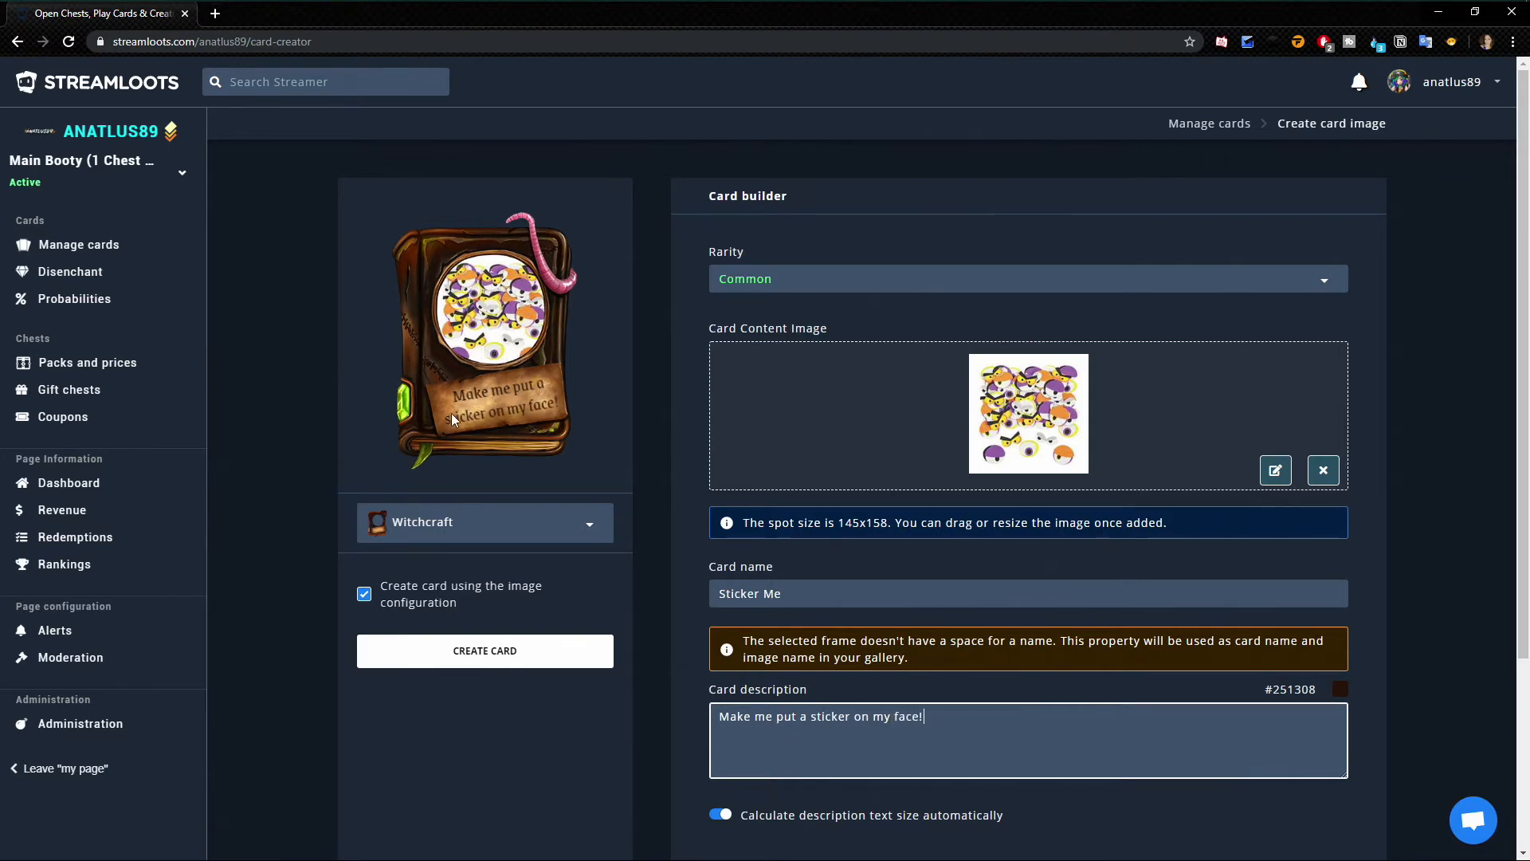
# - Turn off automatic sizing of the description text and reduce its text size by one notch
pyautogui.scroll(-1, 558, 781)
pyautogui.click(720, 734)
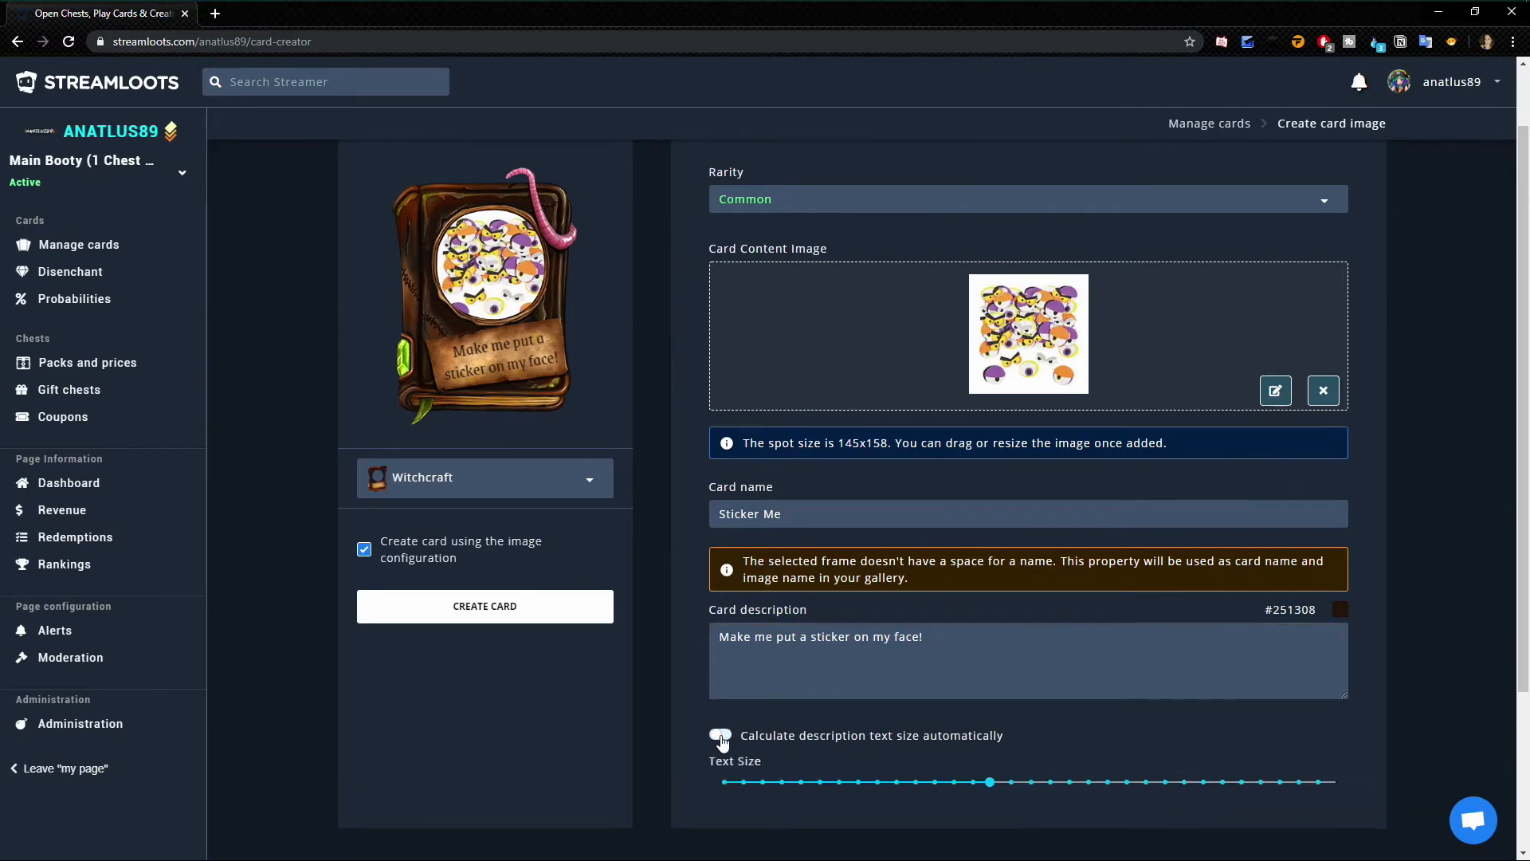
pyautogui.moveTo(987, 793)
pyautogui.mouseDown()
pyautogui.moveTo(877, 795)
pyautogui.moveTo(981, 795)
pyautogui.mouseUp()
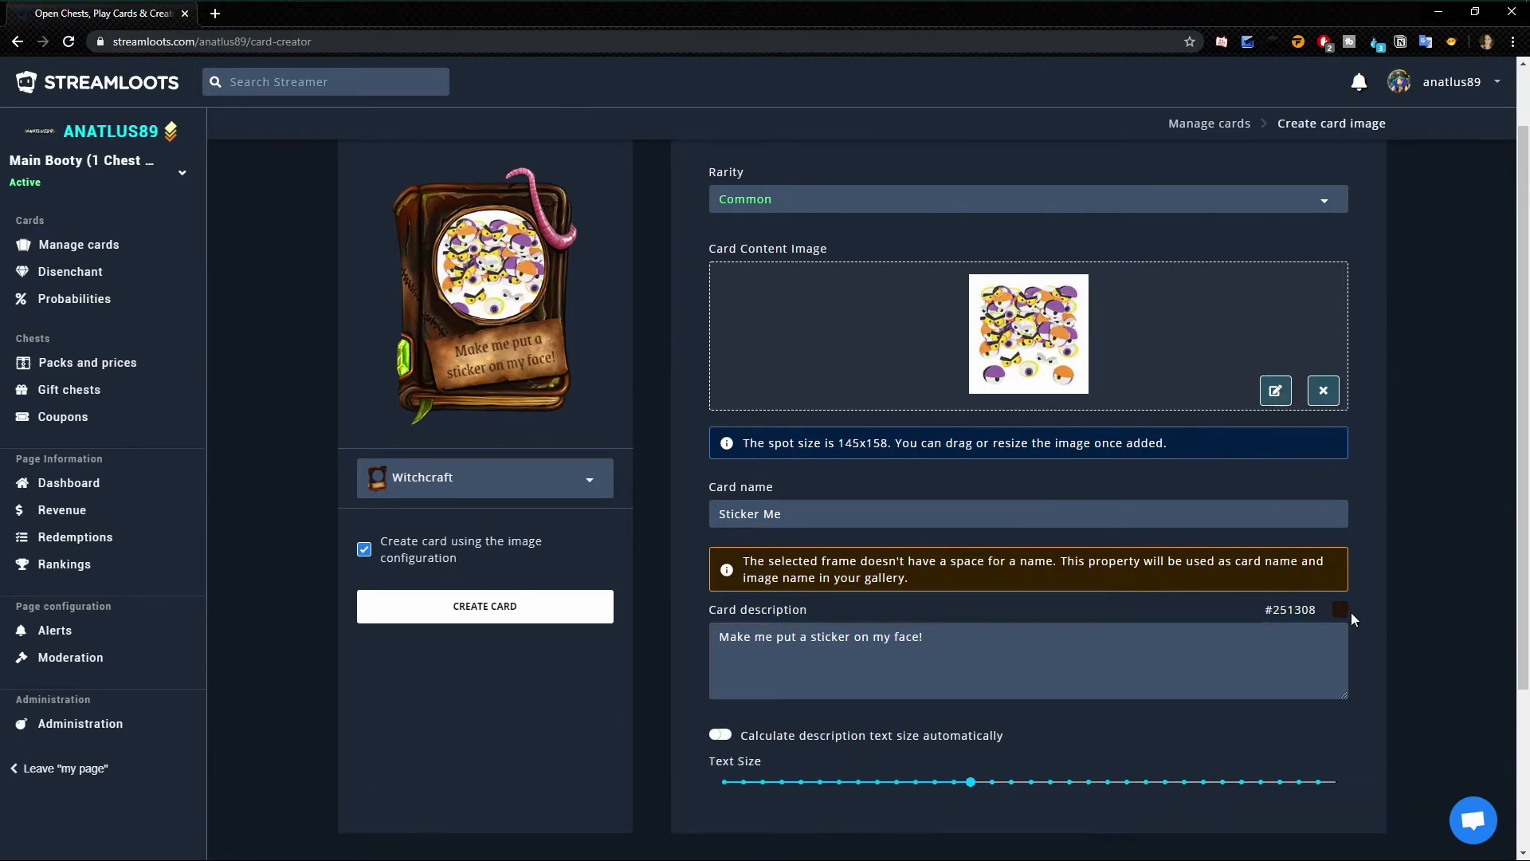
# - Set the description text colour to white (#ffffff) and turn automatic description text sizing back on
pyautogui.click(1342, 610)
pyautogui.moveTo(1303, 629); pyautogui.dragTo(1102, 614)
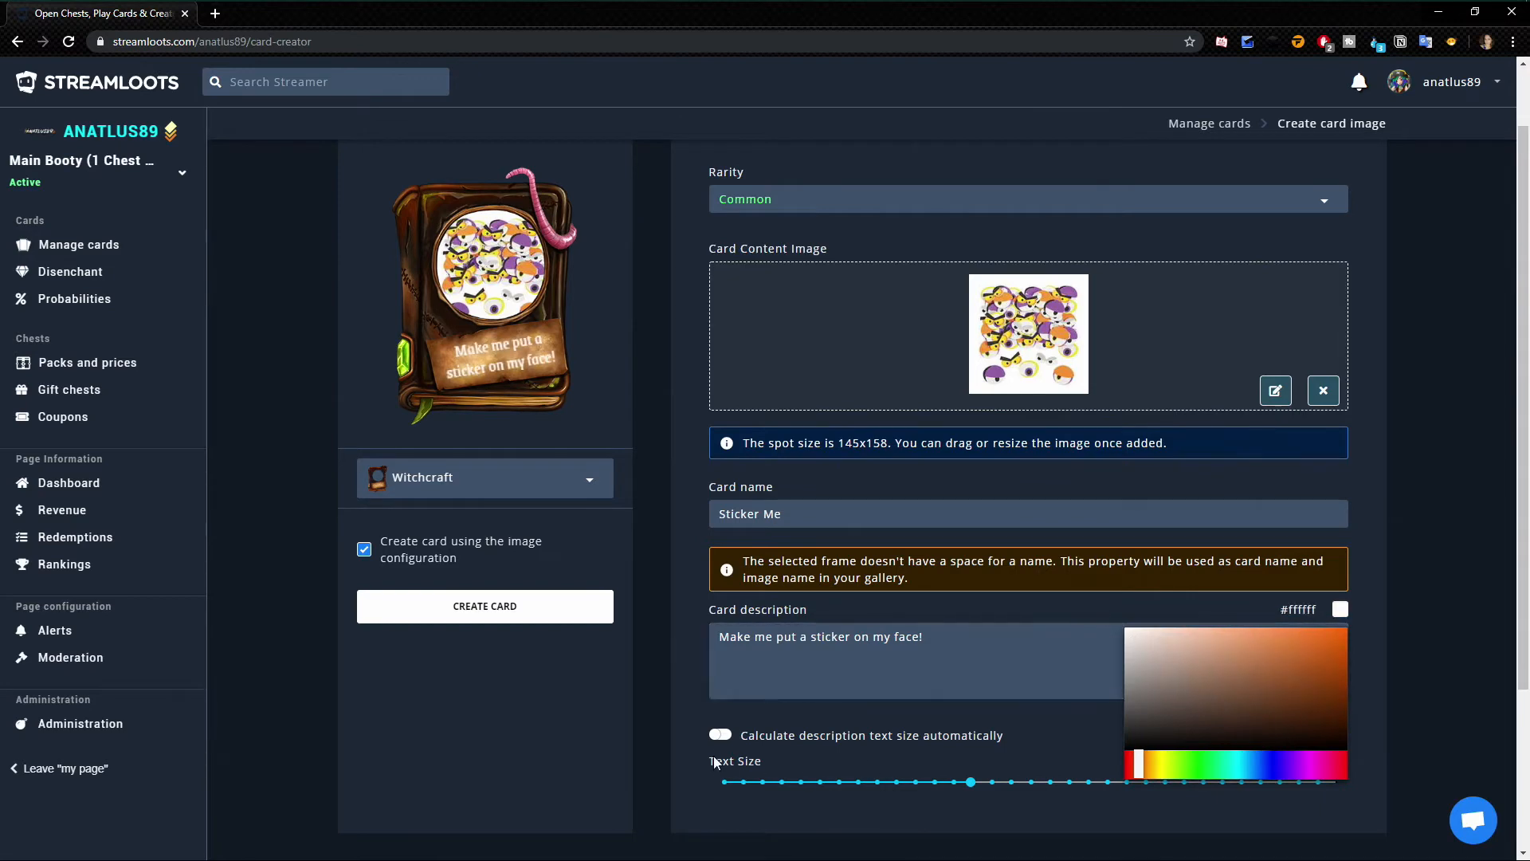
pyautogui.click(690, 731)
pyautogui.click(720, 734)
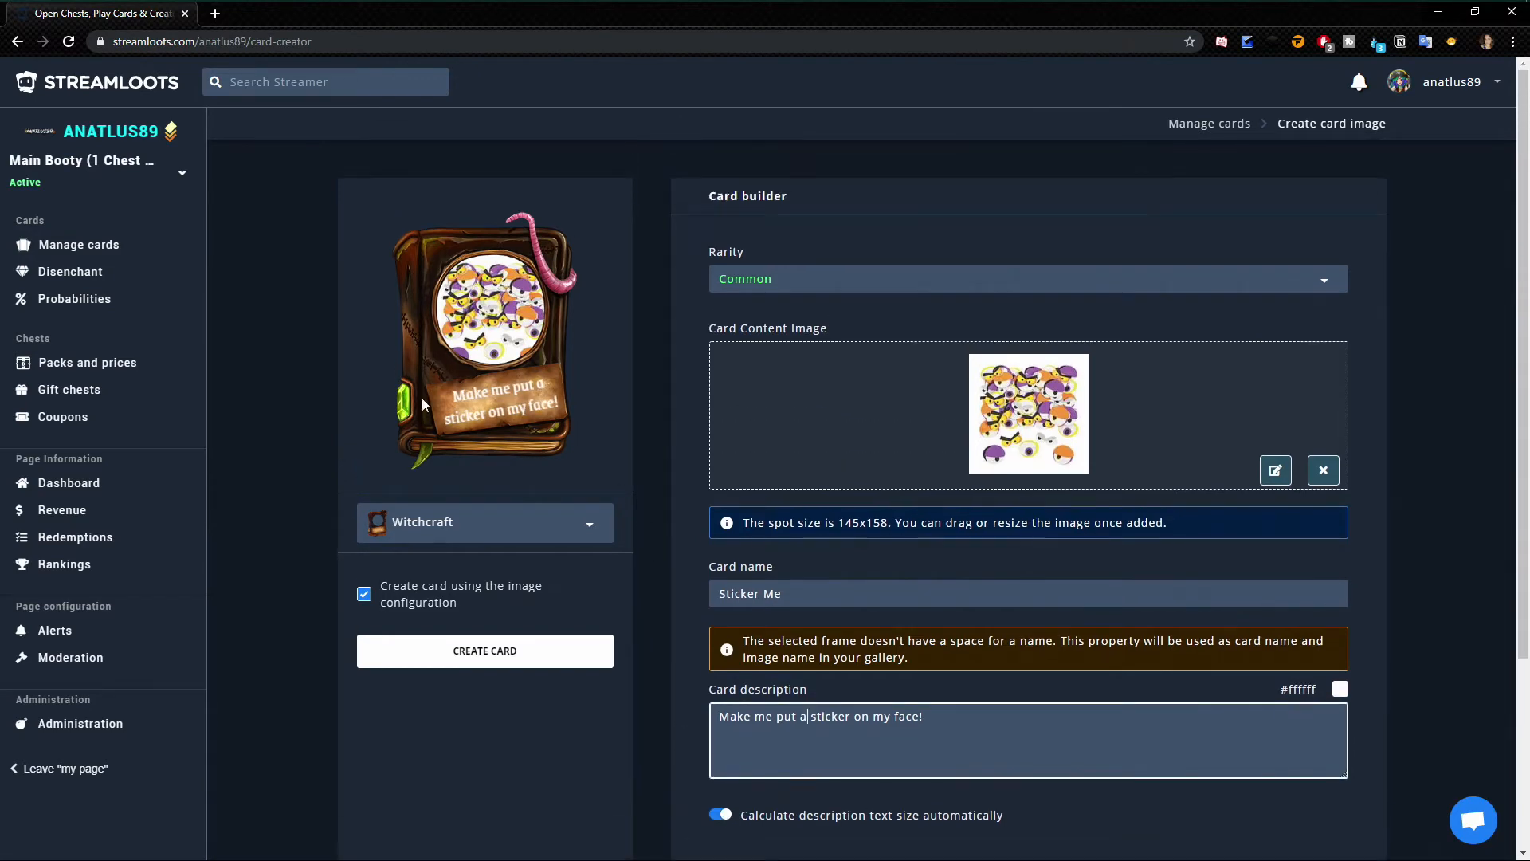
# - Create the card from the finished design and go to the card collection
pyautogui.click(499, 648)
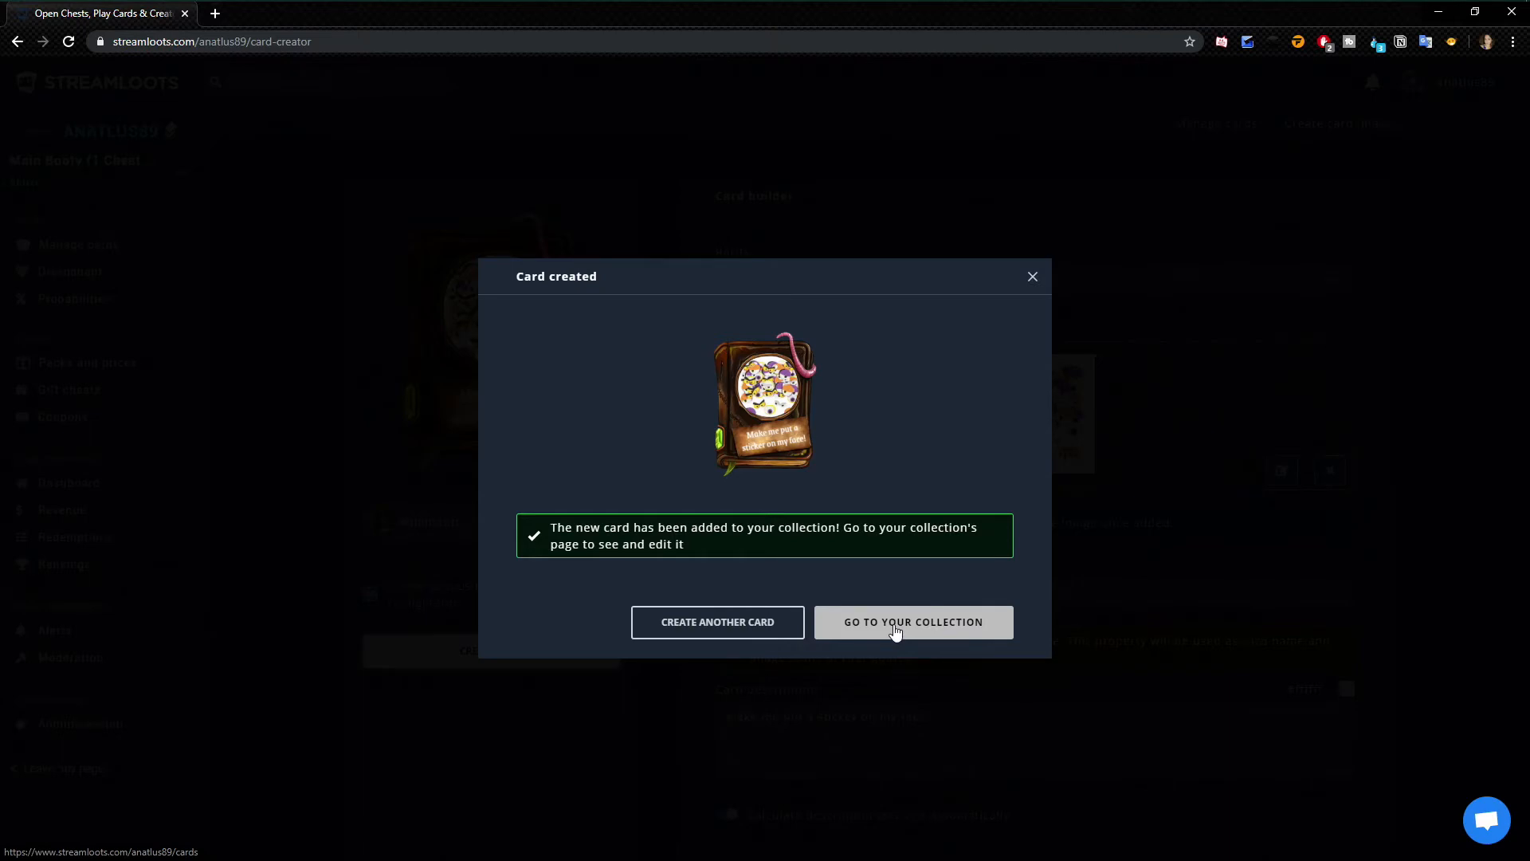
pyautogui.click(896, 631)
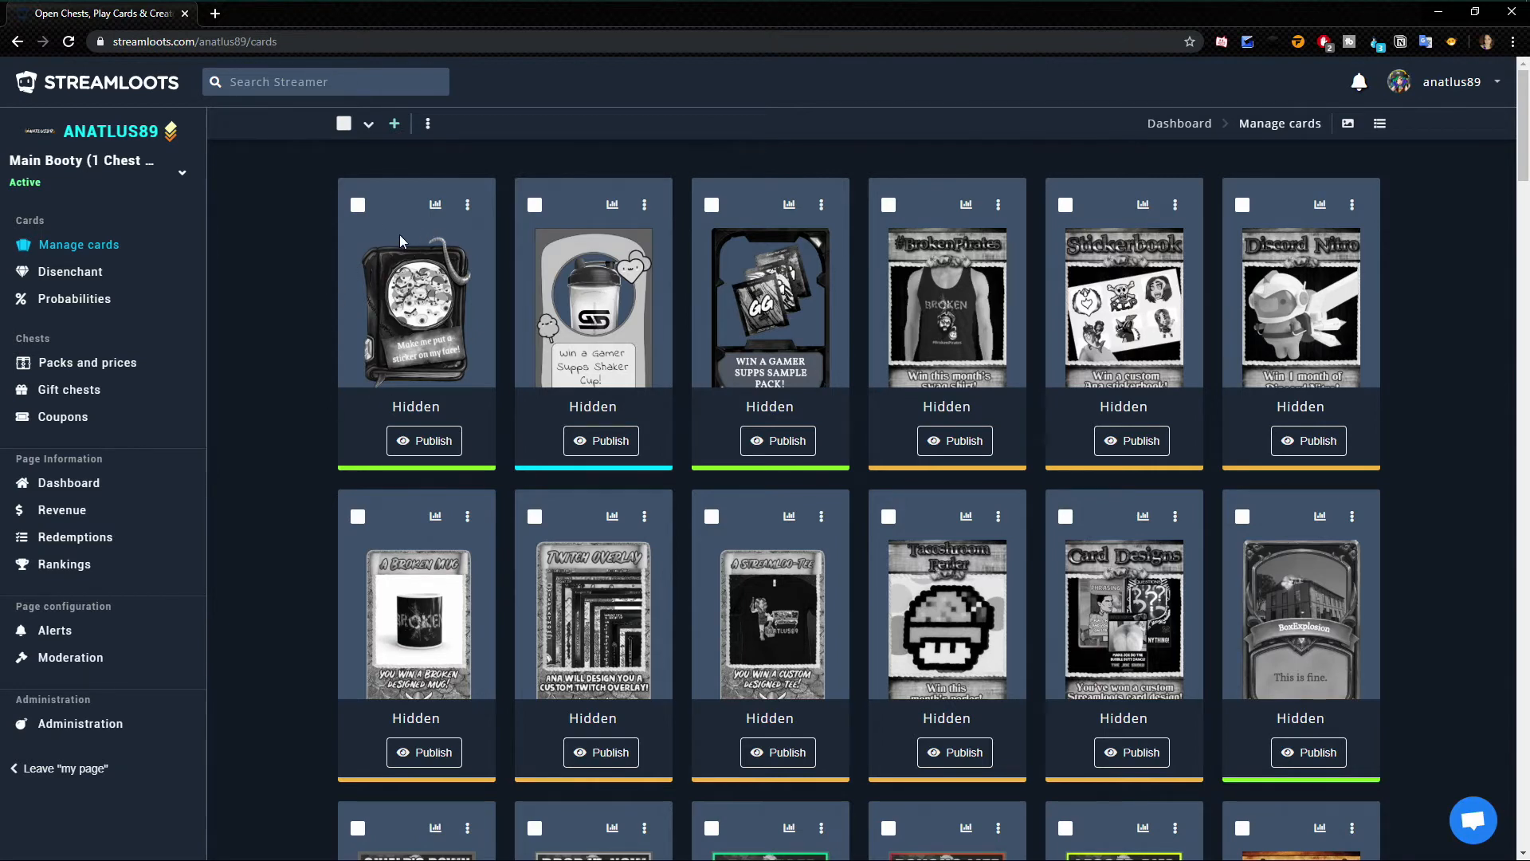
# - Open the new Sticker Me card from the collection for editing
pyautogui.click(468, 205)
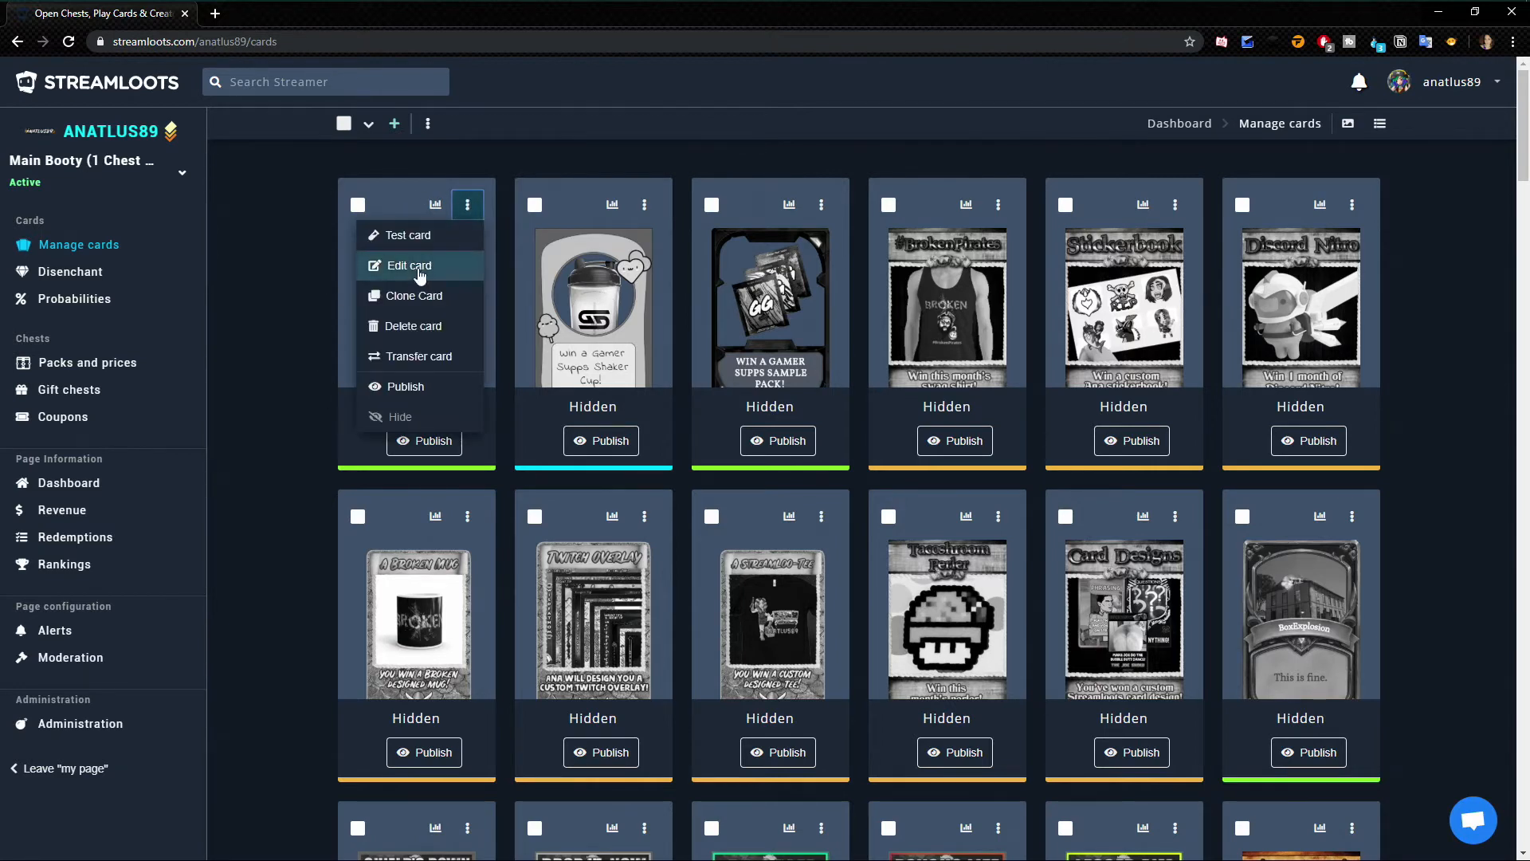
pyautogui.click(301, 339)
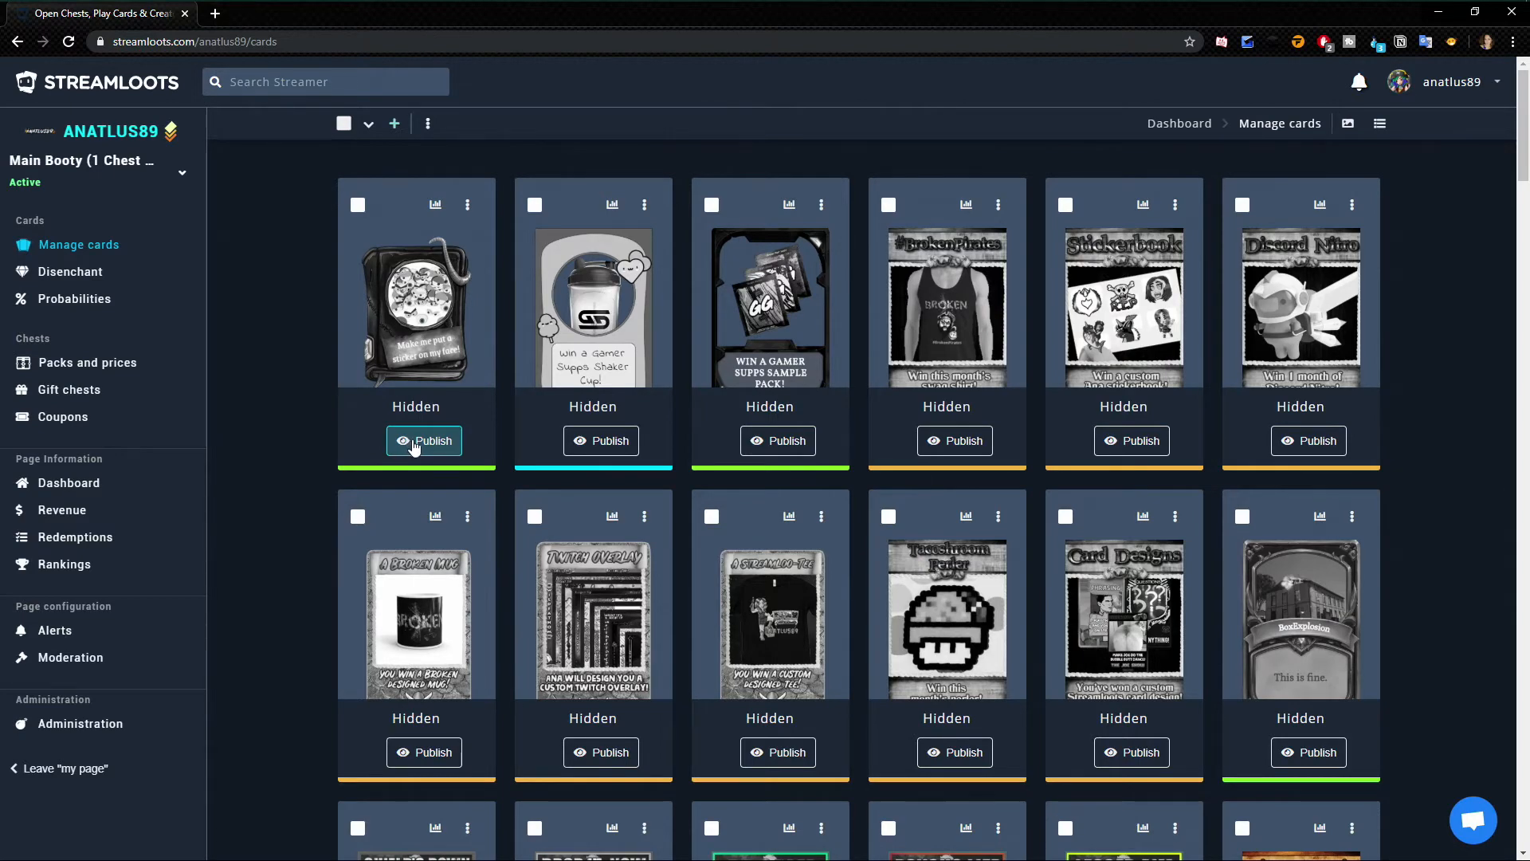
pyautogui.click(468, 205)
pyautogui.click(418, 263)
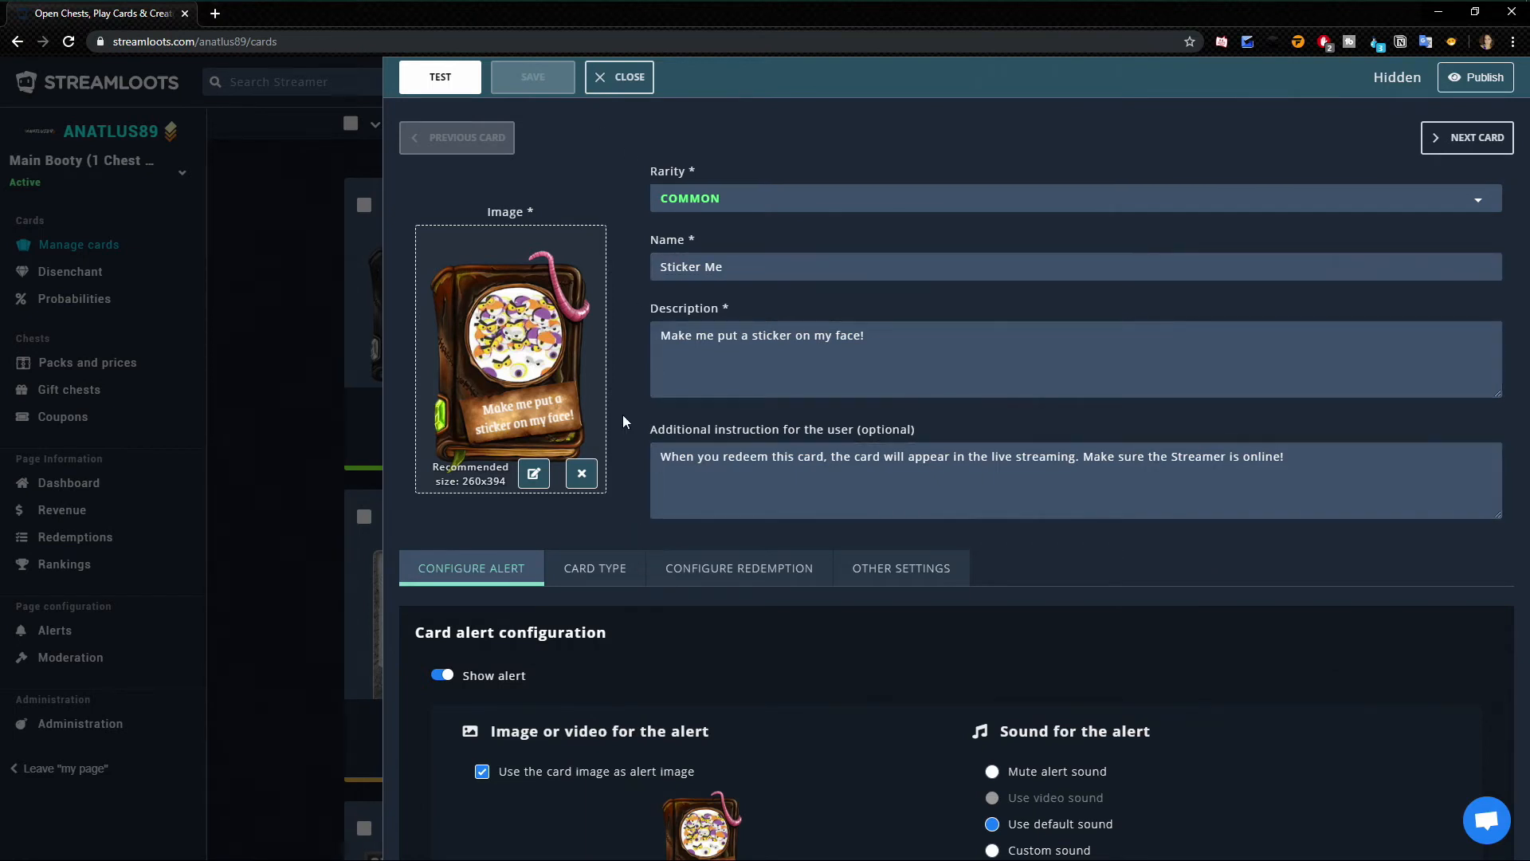
pyautogui.scroll(-3, 651, 569)
pyautogui.scroll(-2, 779, 497)
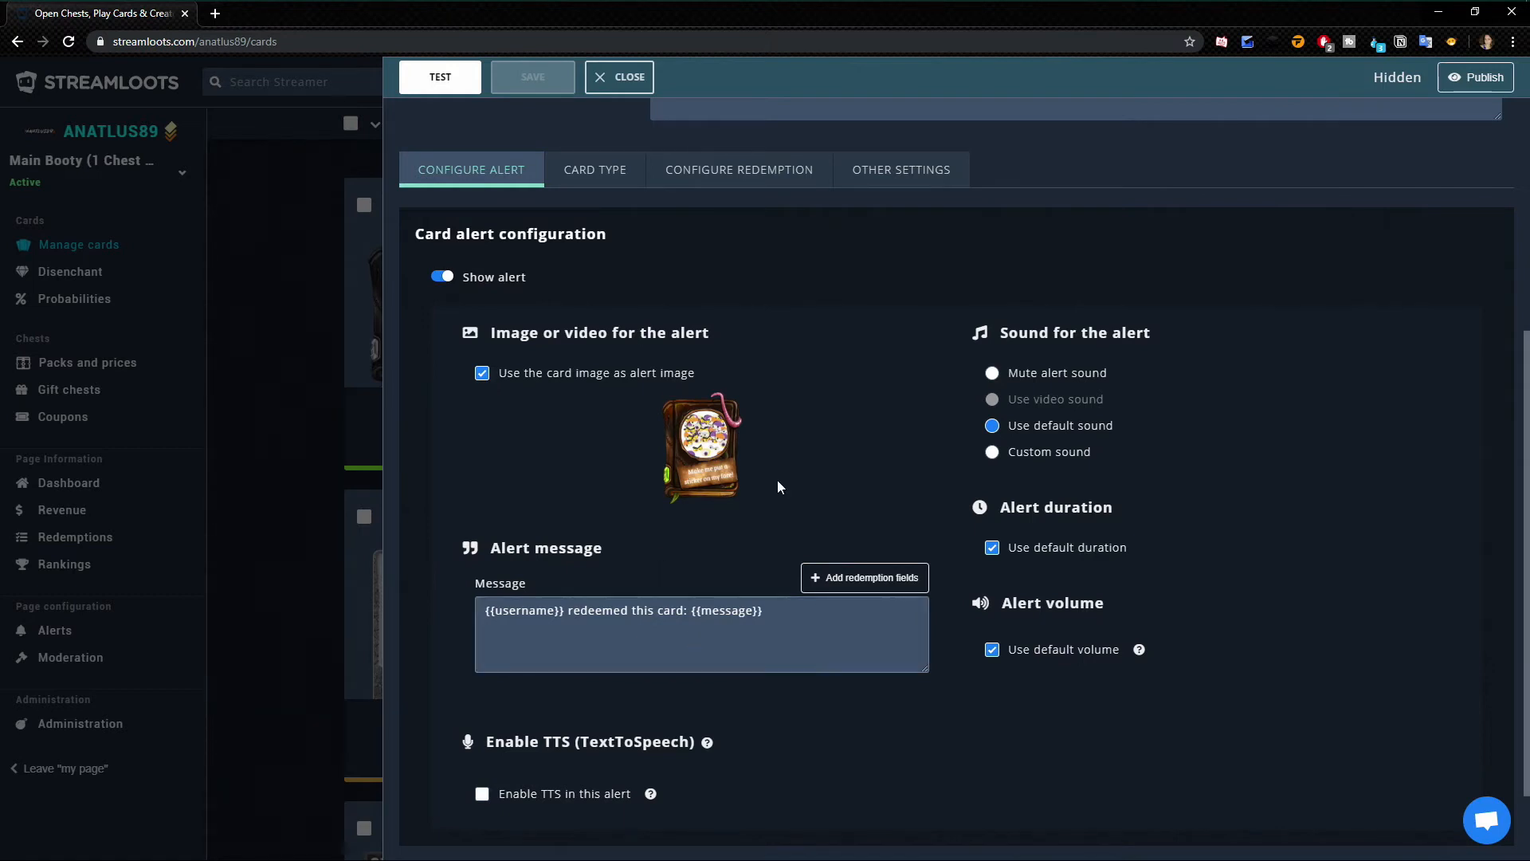
pyautogui.click(513, 383)
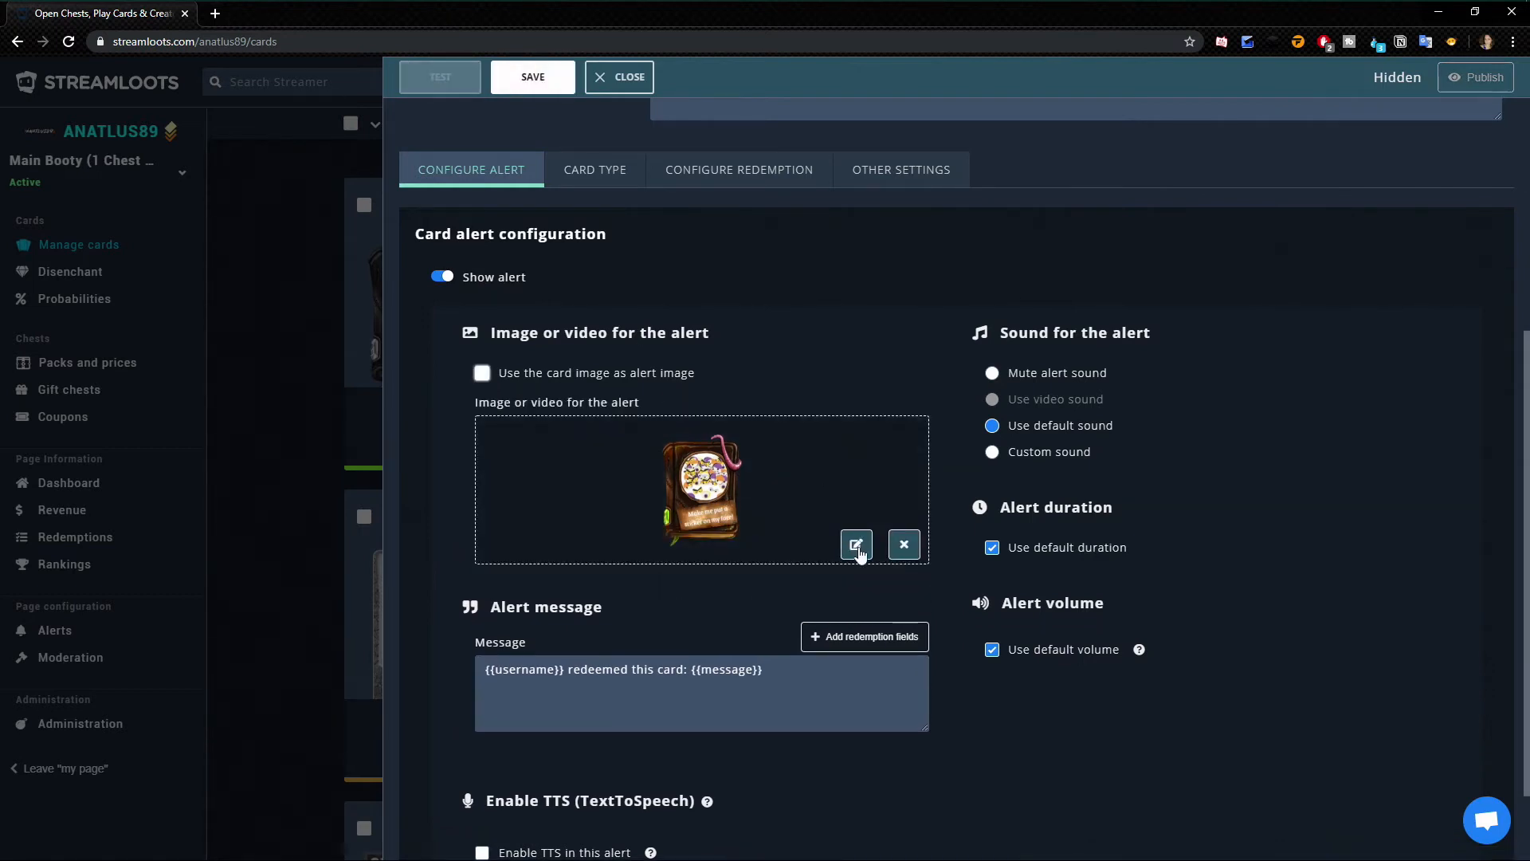
pyautogui.click(857, 545)
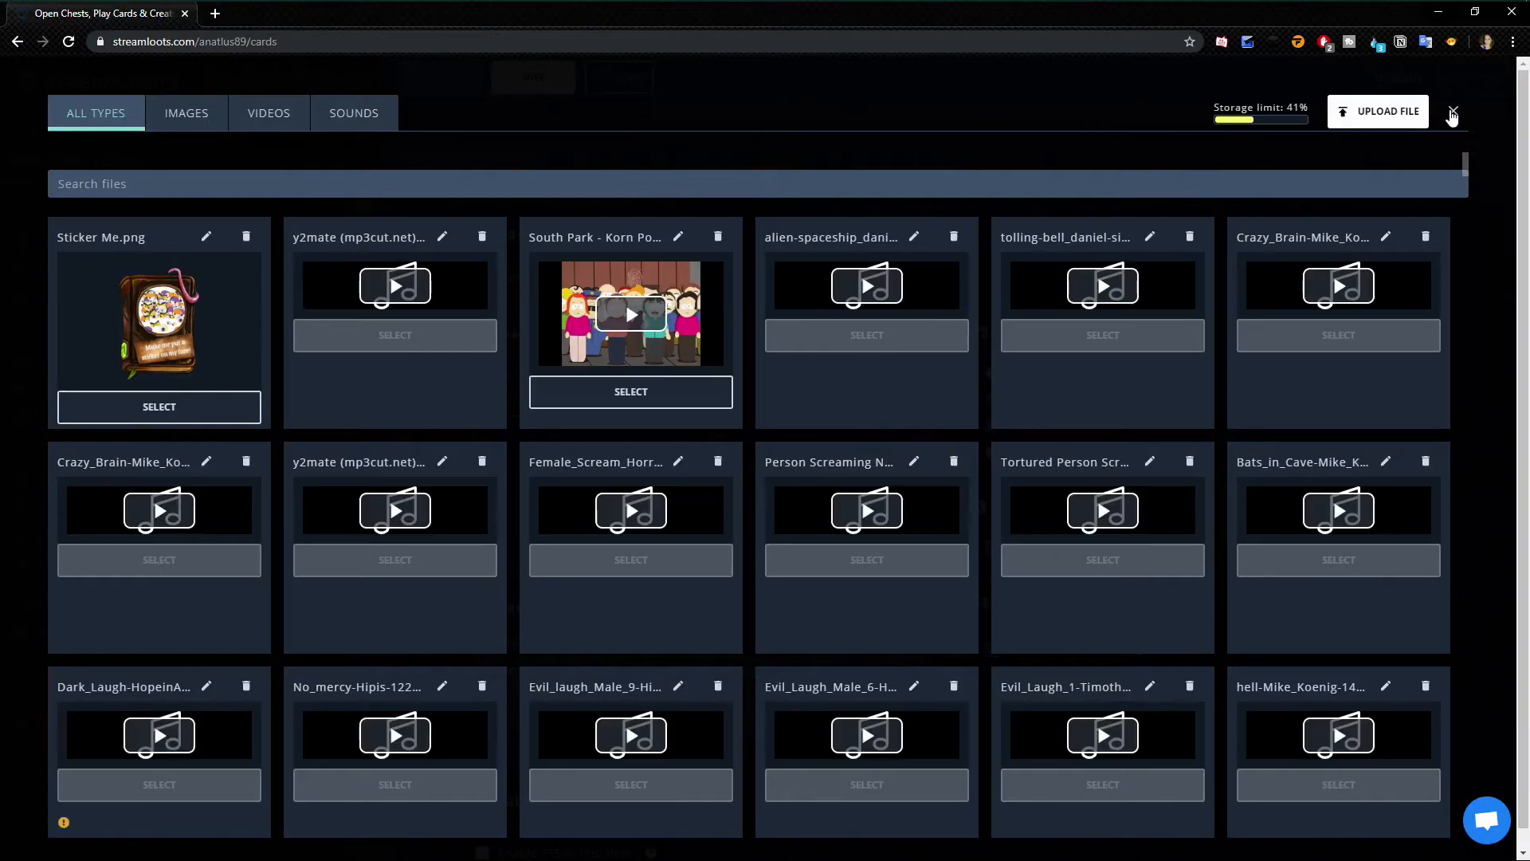
pyautogui.click(1449, 112)
pyautogui.click(482, 373)
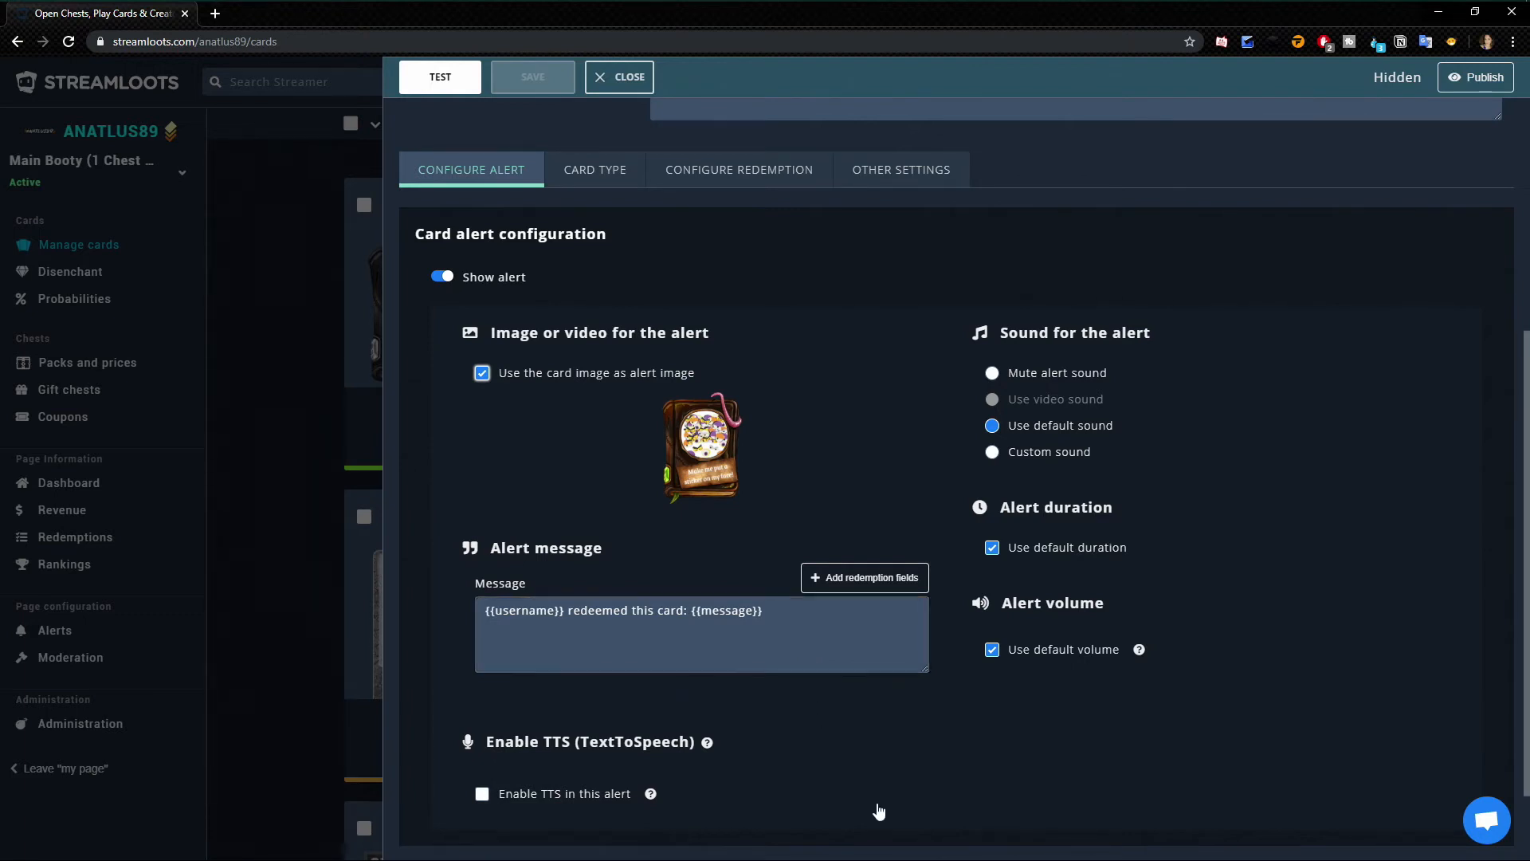
# - Enable text-to-speech in the card's alert and switch the alert sound to a custom sound
pyautogui.click(514, 796)
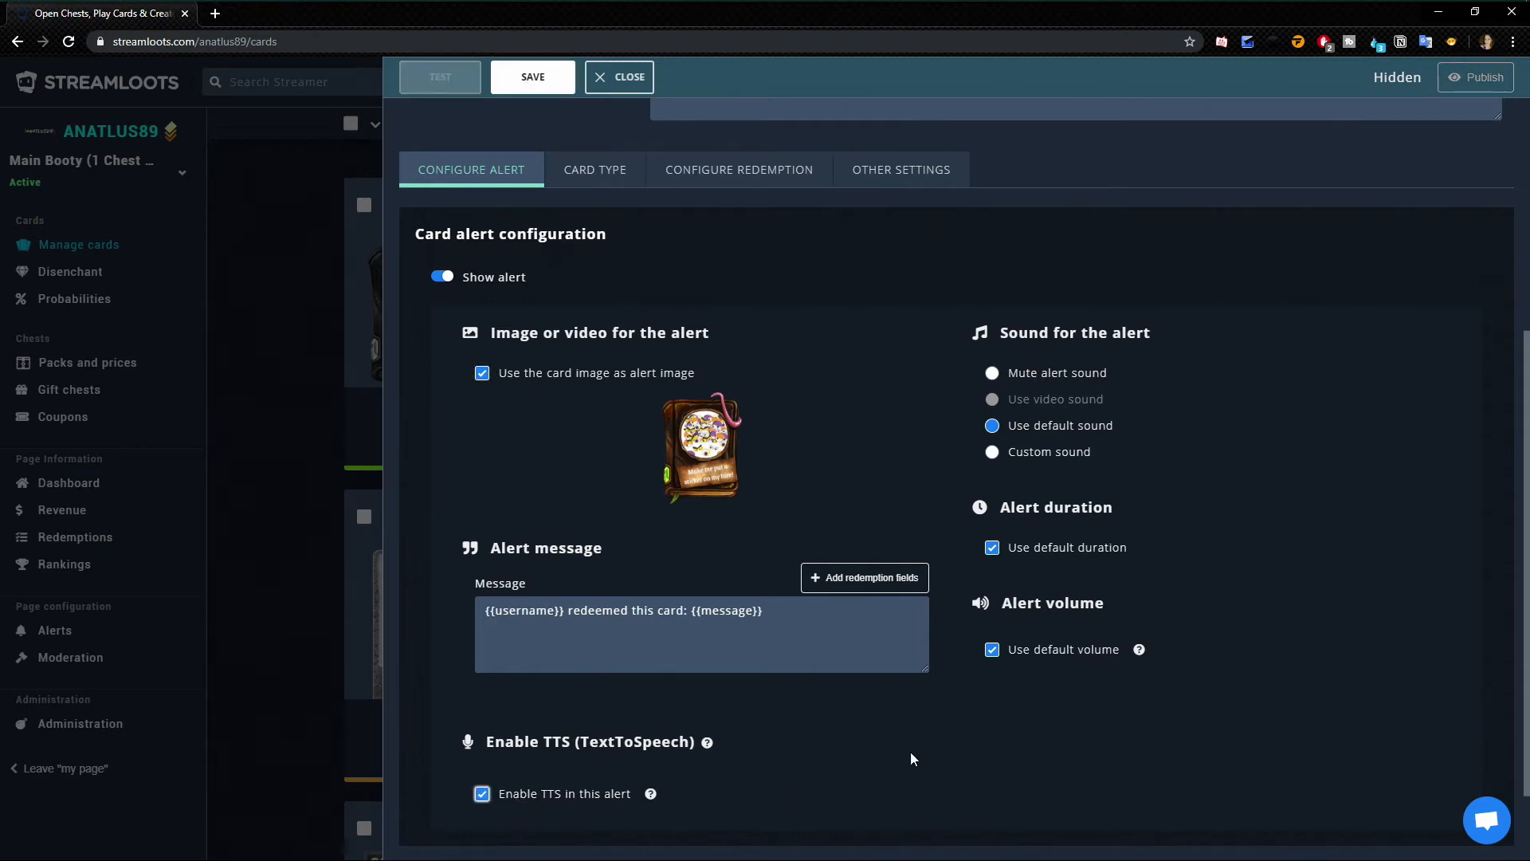
pyautogui.scroll(1, 912, 755)
pyautogui.click(996, 533)
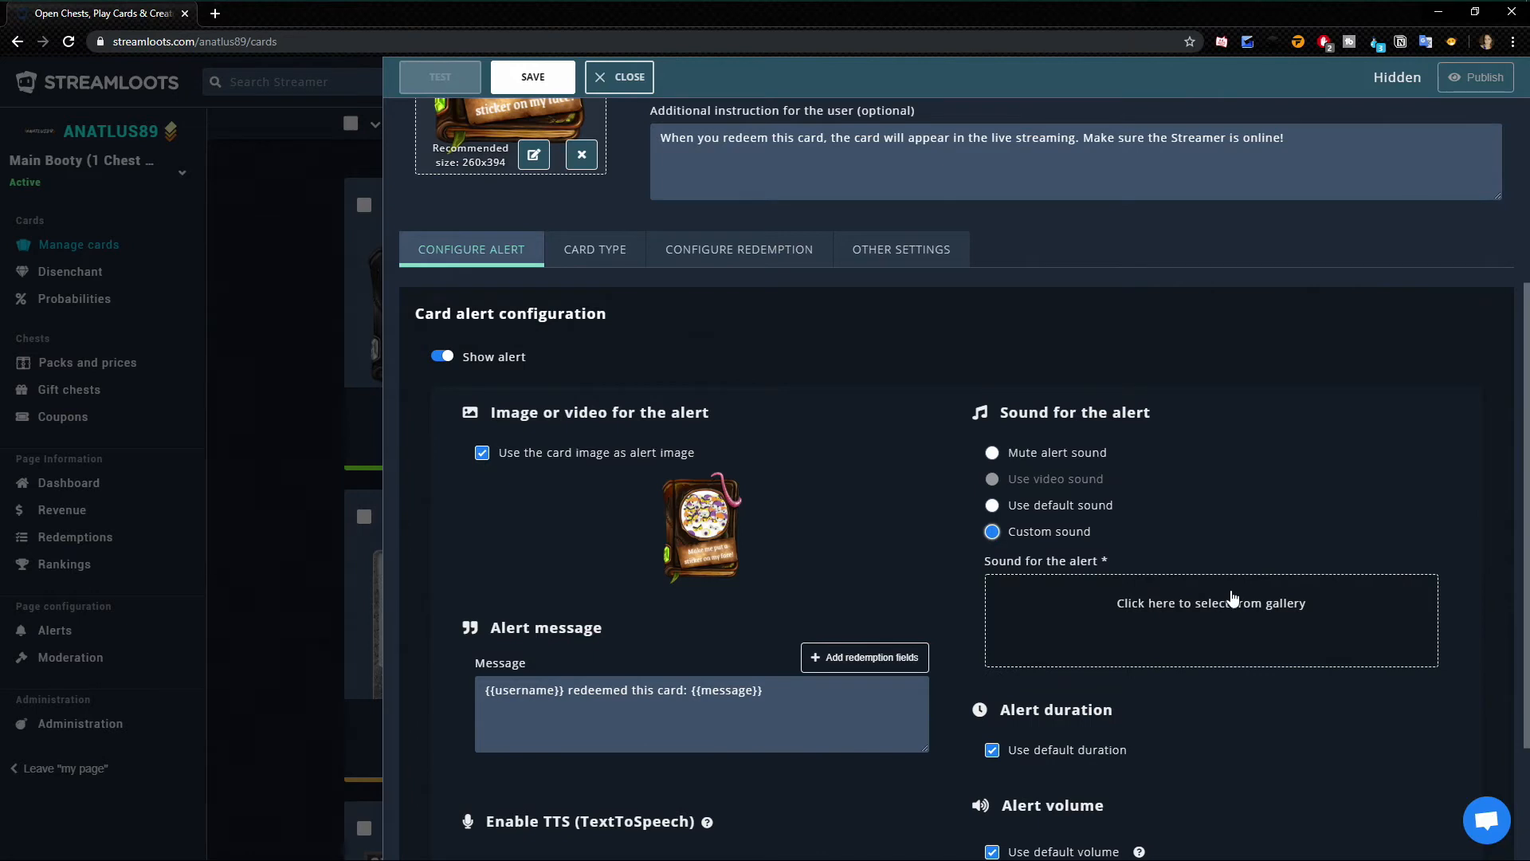
# - Turn off the default duration and default volume for the card's alert, and raise the alert volume close to maximum
pyautogui.scroll(-1, 1037, 678)
pyautogui.click(992, 670)
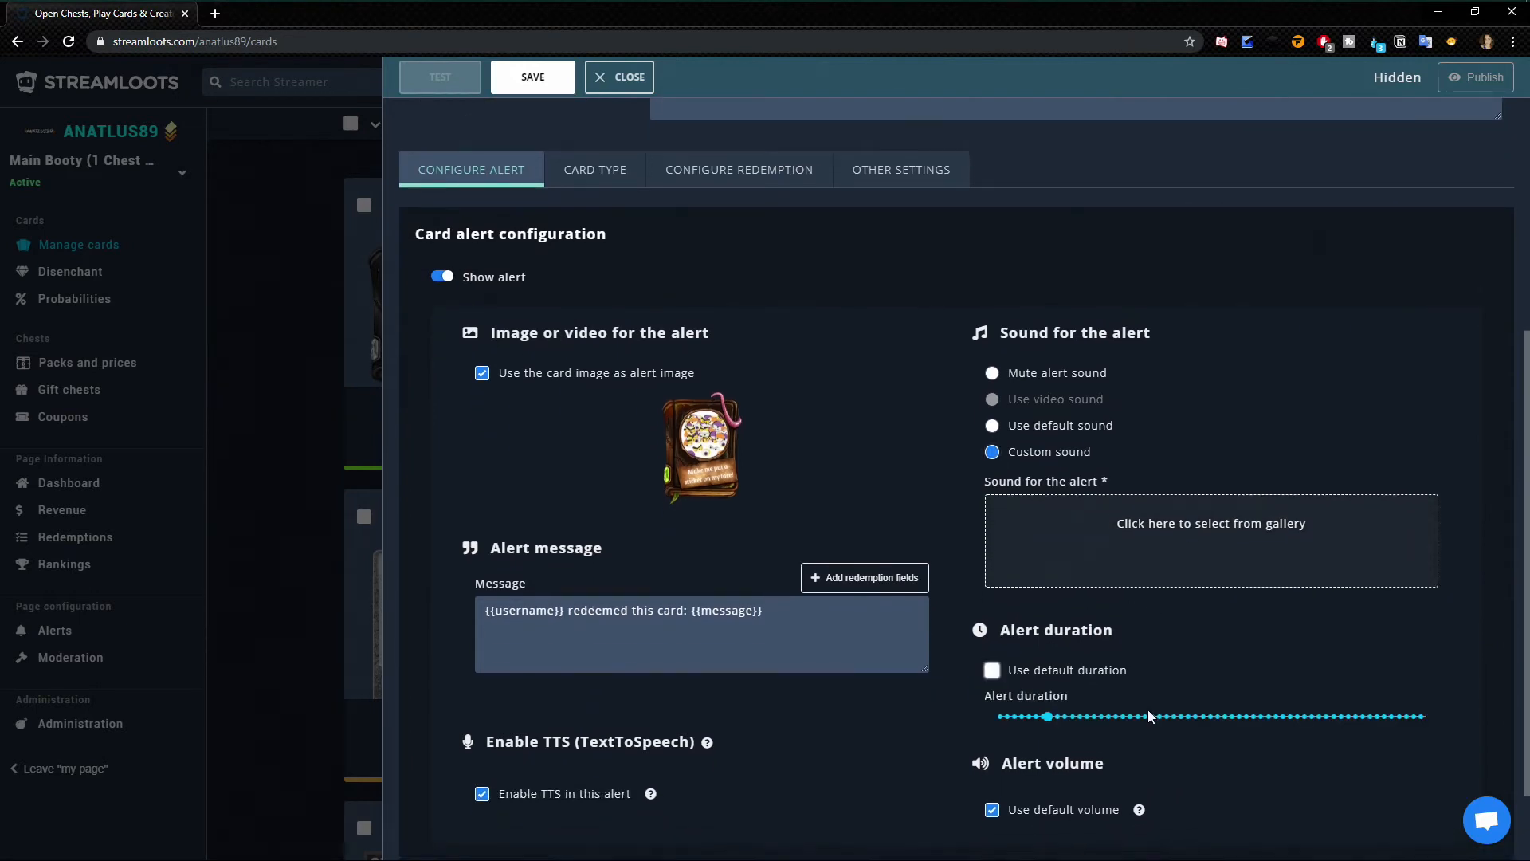
pyautogui.scroll(-1, 1037, 722)
pyautogui.click(993, 731)
pyautogui.scroll(-1, 1156, 678)
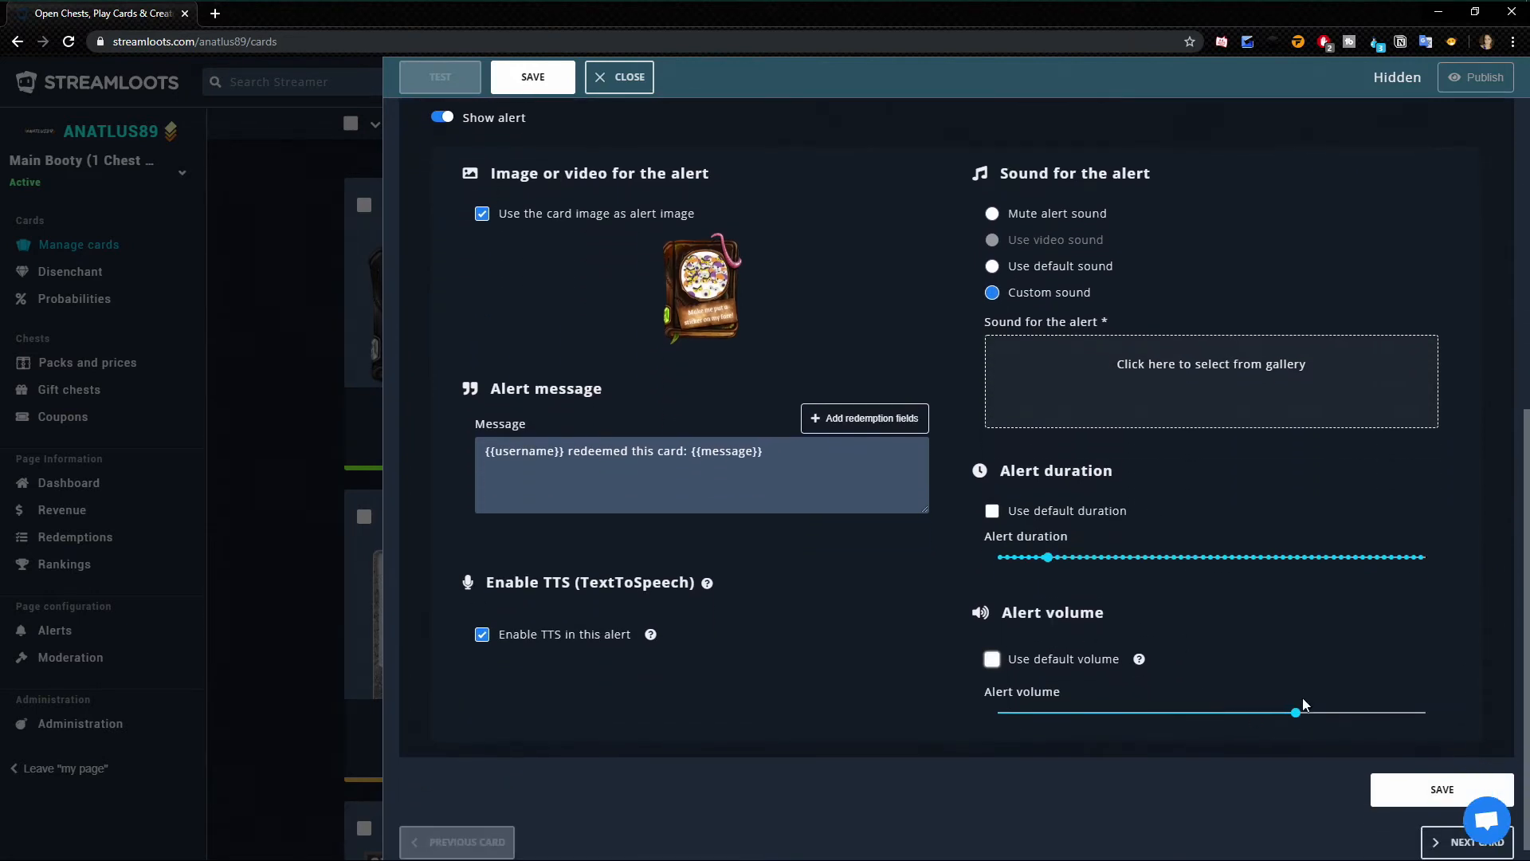
pyautogui.moveTo(1299, 715); pyautogui.dragTo(1383, 730)
# - Set the card type to Fragmented Card with 4 fragments required
pyautogui.scroll(6, 696, 754)
pyautogui.click(614, 501)
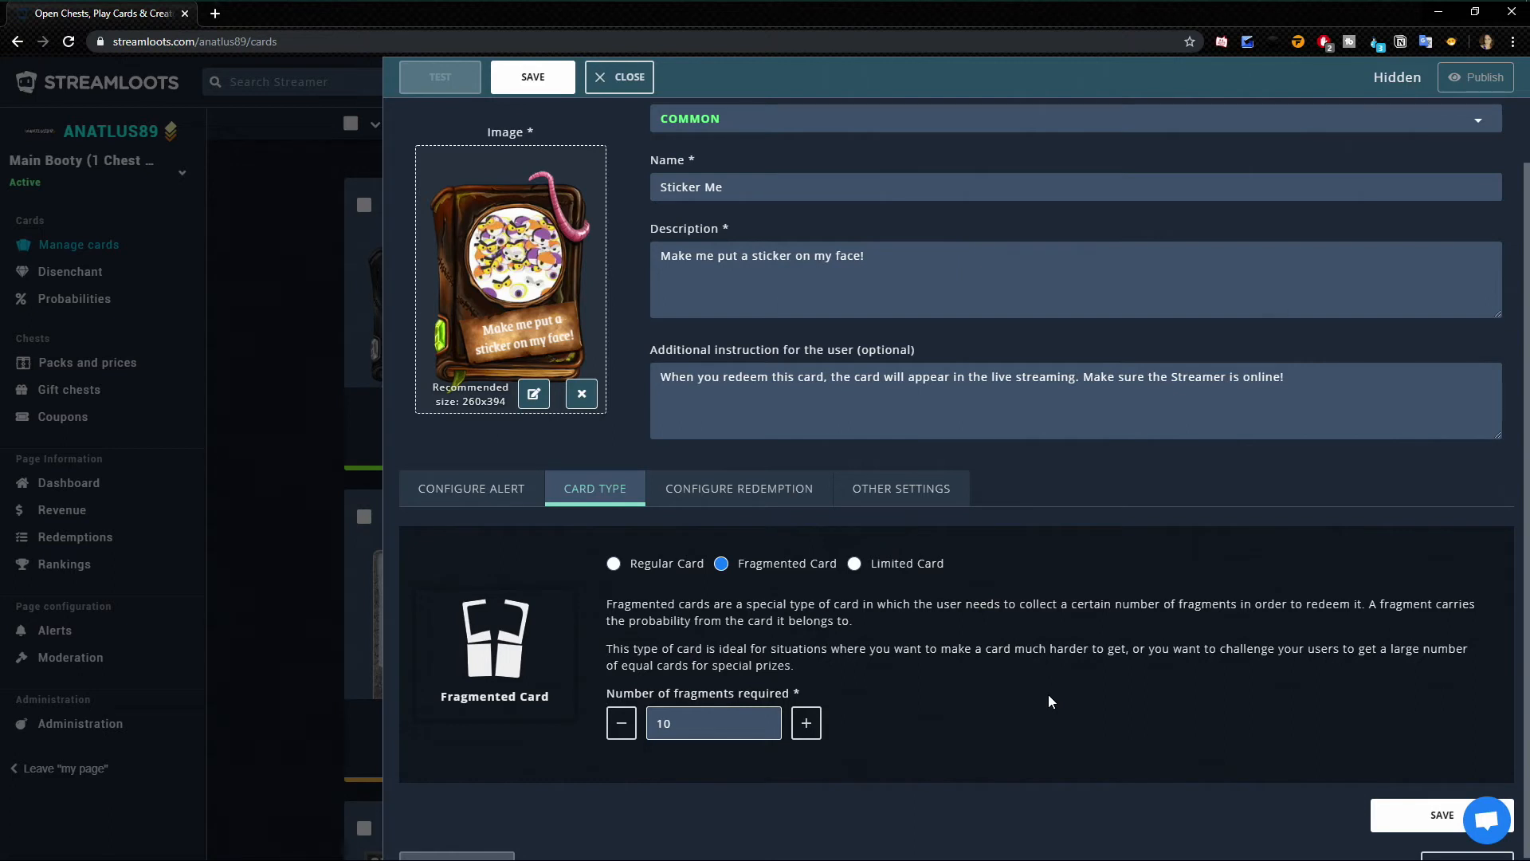
pyautogui.moveTo(778, 725); pyautogui.dragTo(624, 729)
pyautogui.write('4')
pyautogui.click(878, 668)
# - Set the card type to Limited Card with 20 cards available
pyautogui.click(889, 566)
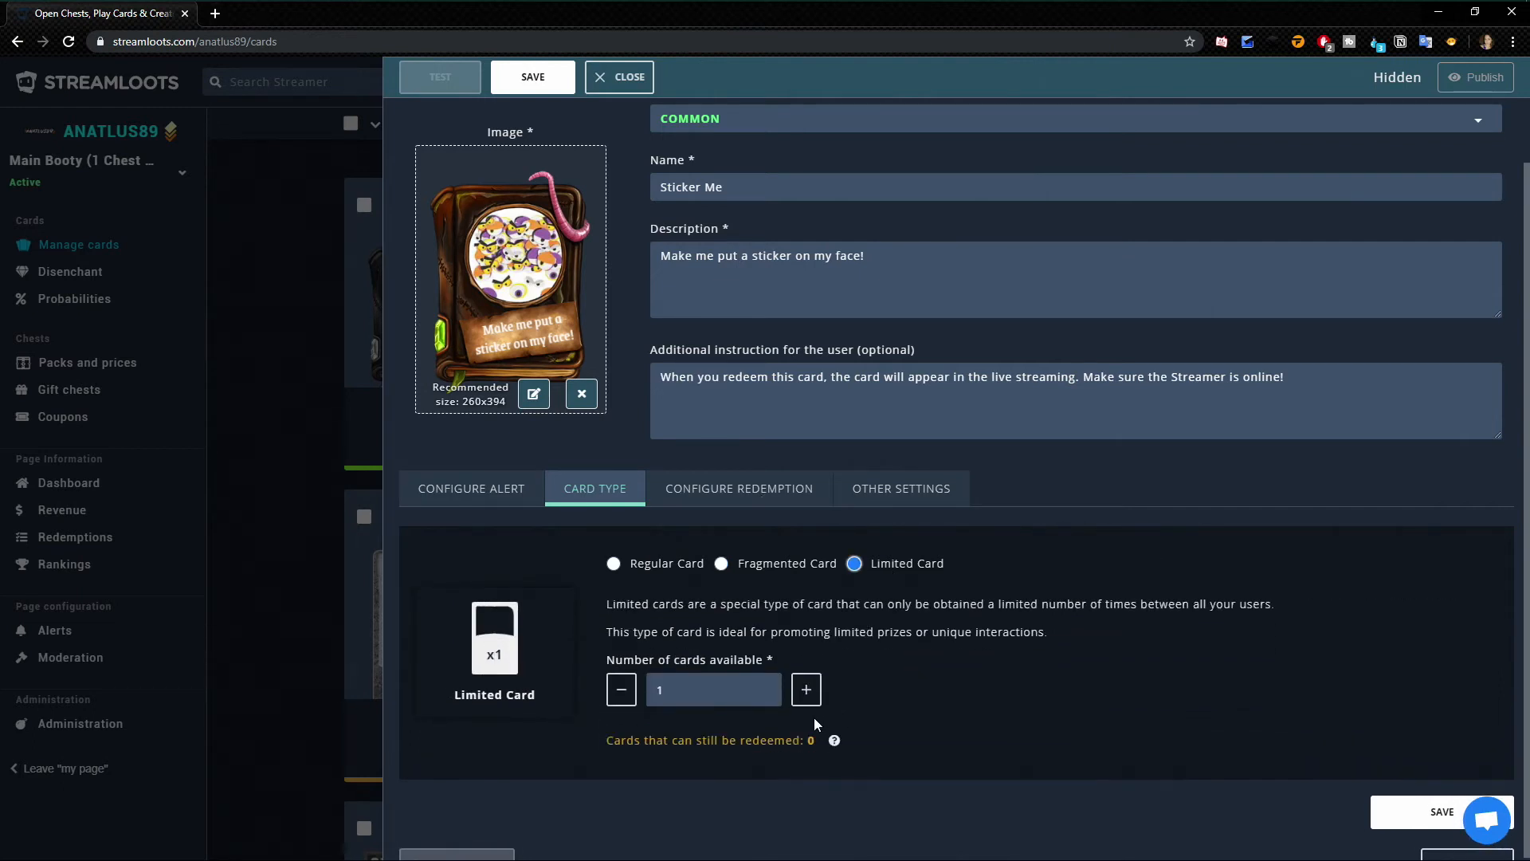
pyautogui.doubleClick(709, 690)
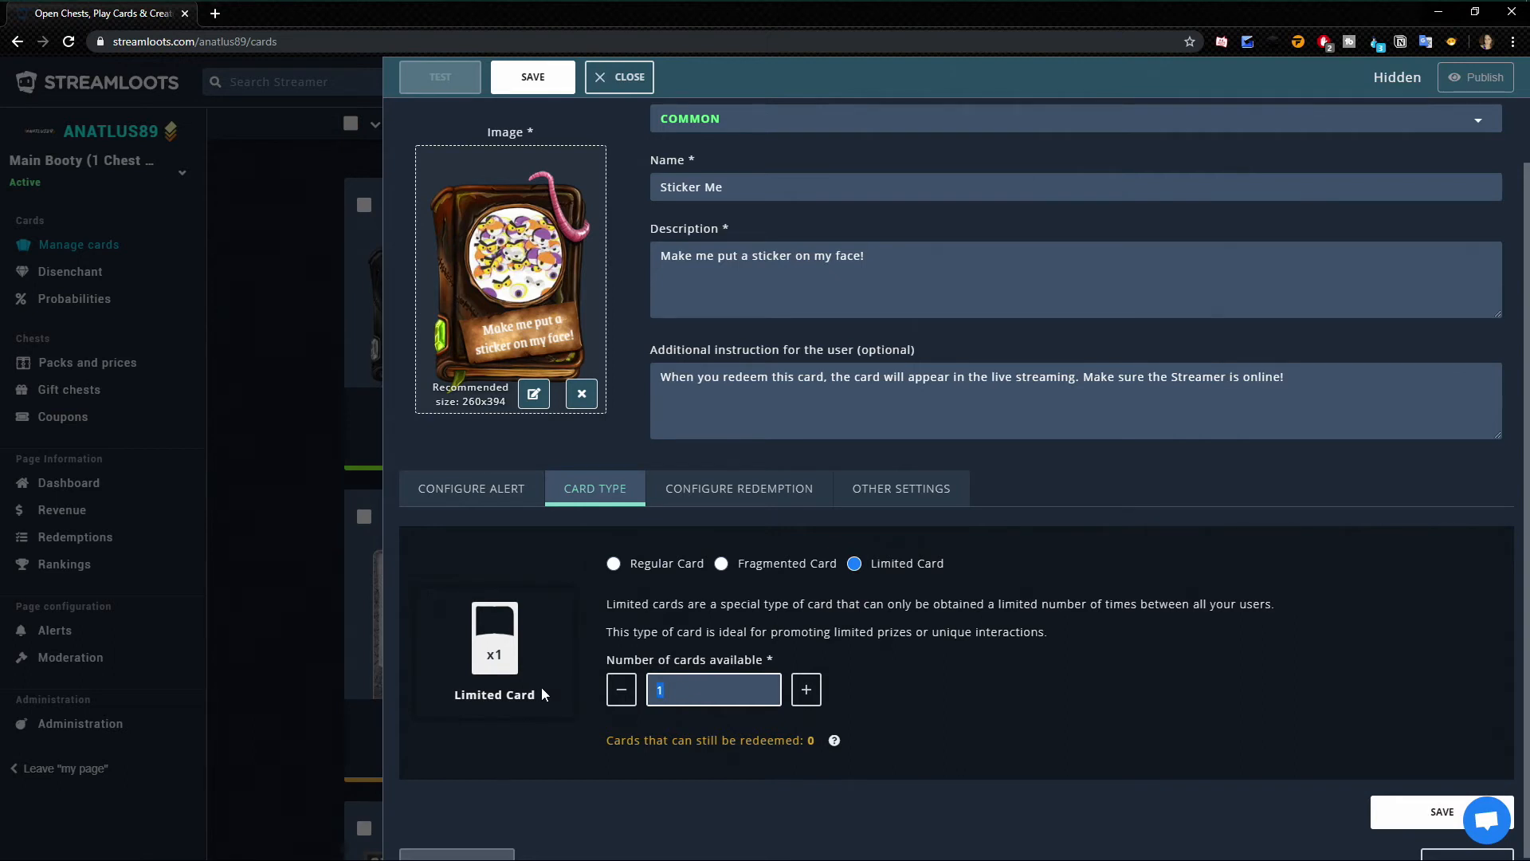
pyautogui.write('5')
pyautogui.click(786, 635)
pyautogui.click(658, 692)
pyautogui.press('BackSpace')
pyautogui.write('20')
# - Open the message field requested at redemption for editing and keep Text as its type
pyautogui.click(720, 488)
pyautogui.scroll(-2, 674, 606)
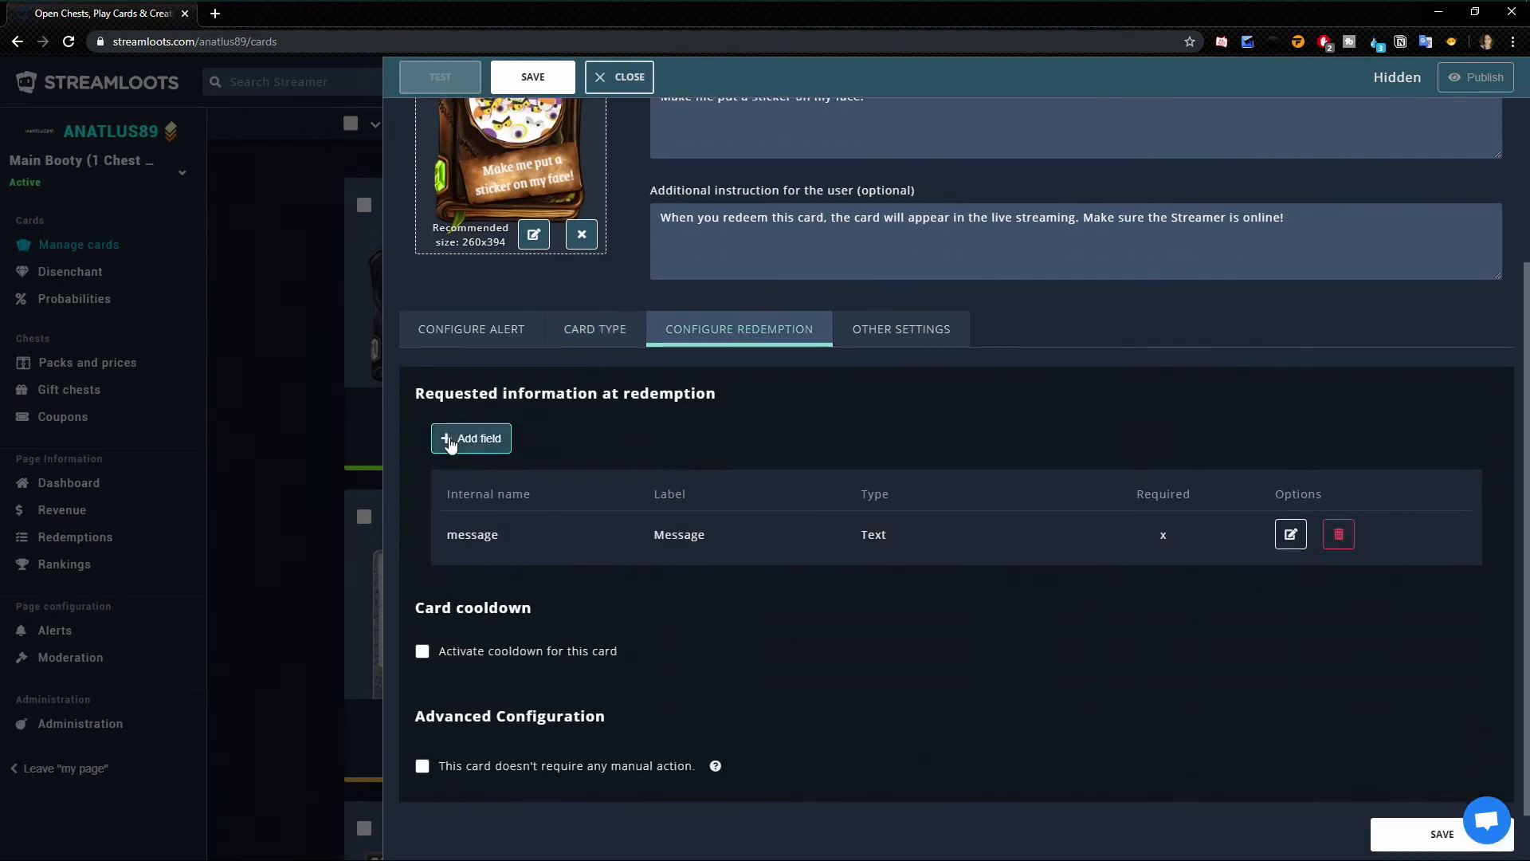
pyautogui.click(1291, 534)
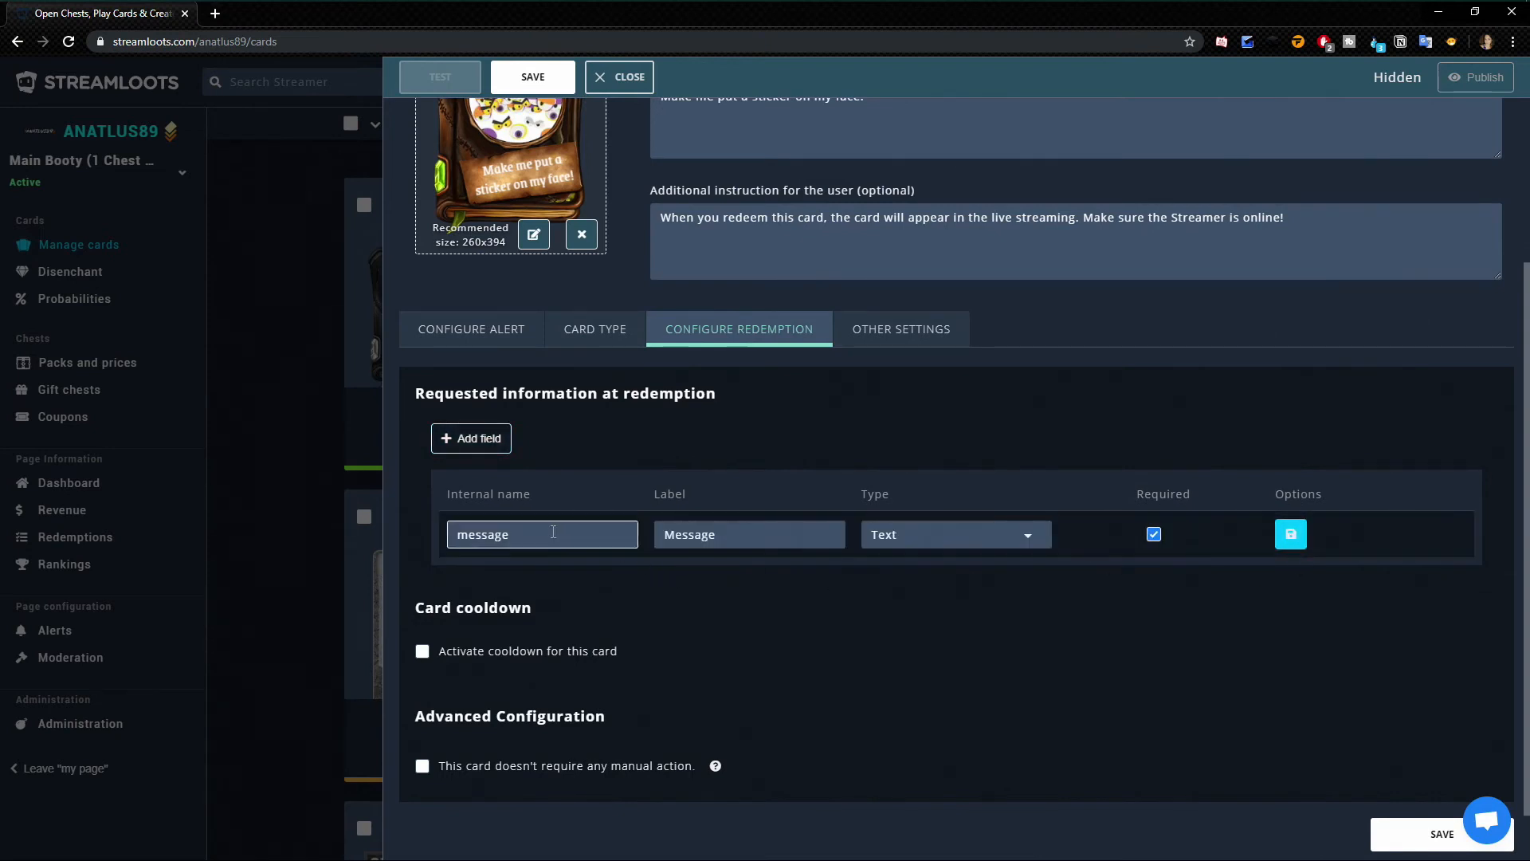
pyautogui.click(750, 534)
pyautogui.click(950, 538)
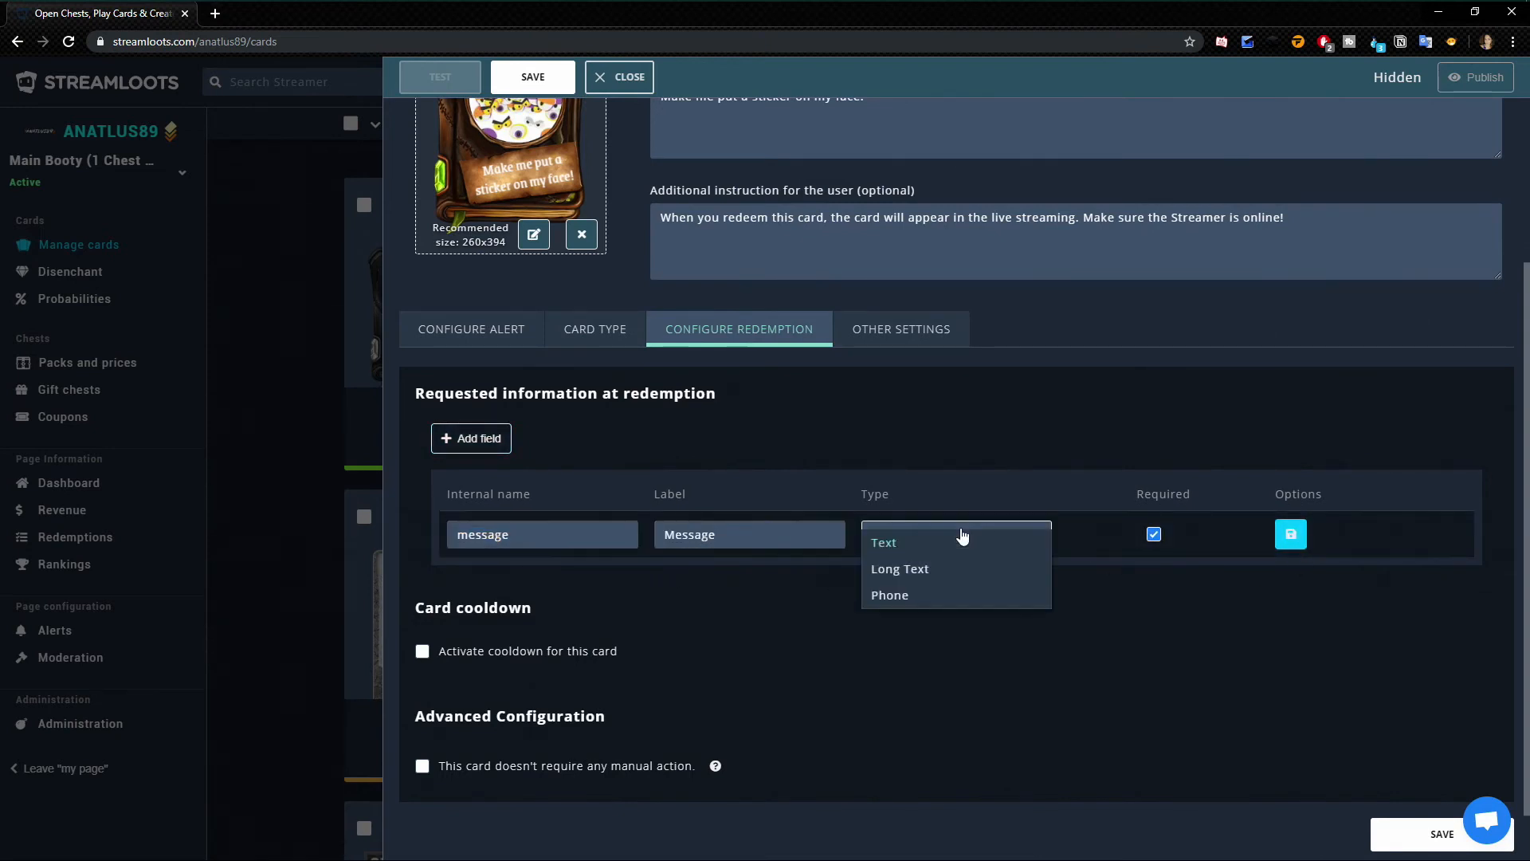
pyautogui.click(962, 539)
# - Activate the cooldown for this card and set it to 3 days
pyautogui.click(423, 651)
pyautogui.scroll(-2, 1050, 702)
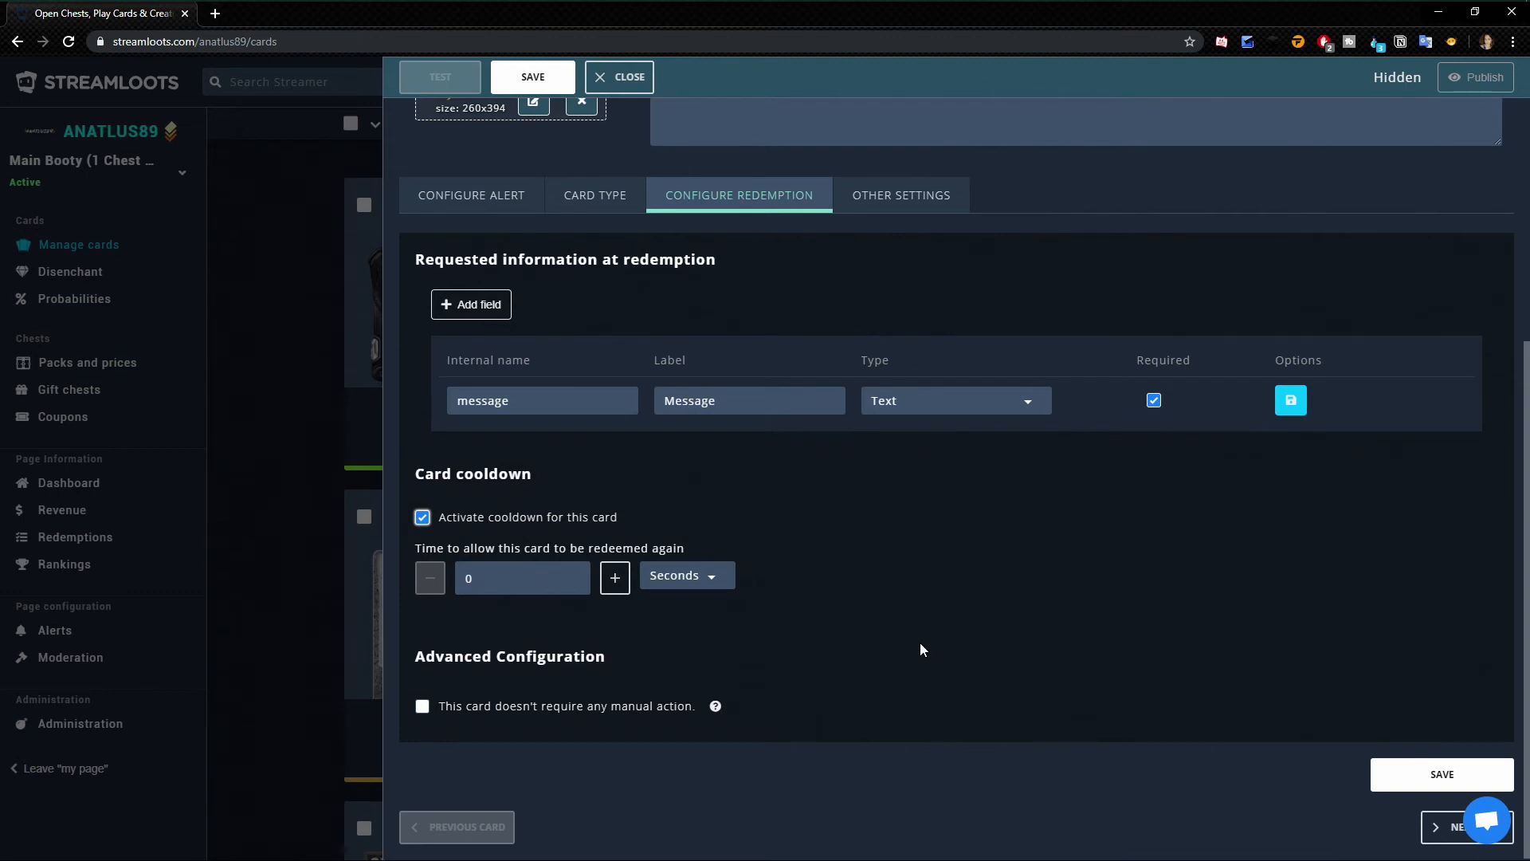
pyautogui.click(682, 576)
pyautogui.click(658, 661)
pyautogui.click(673, 575)
pyautogui.click(655, 686)
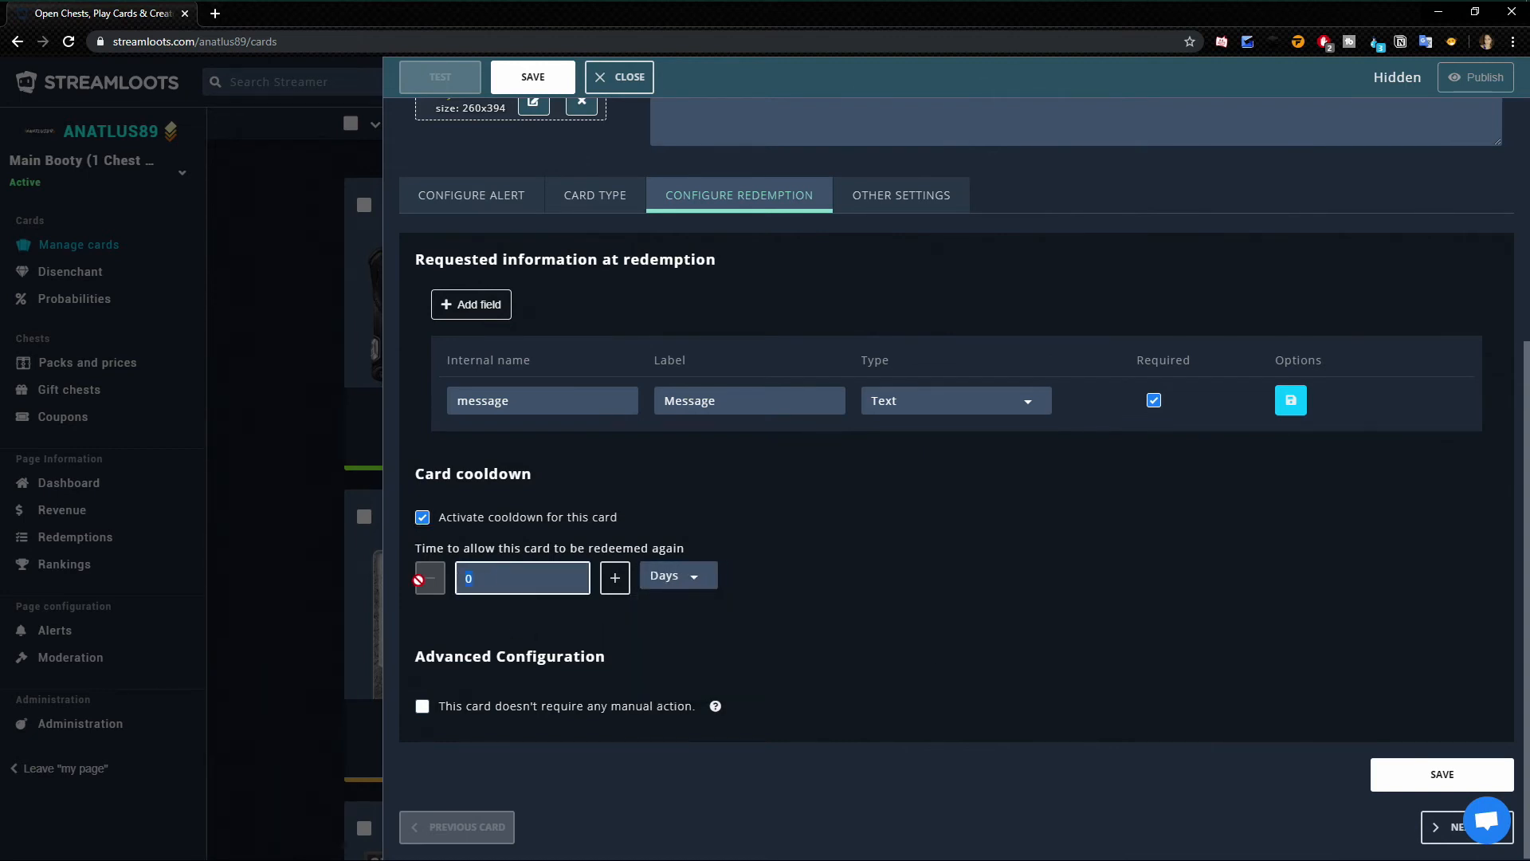
pyautogui.click(422, 517)
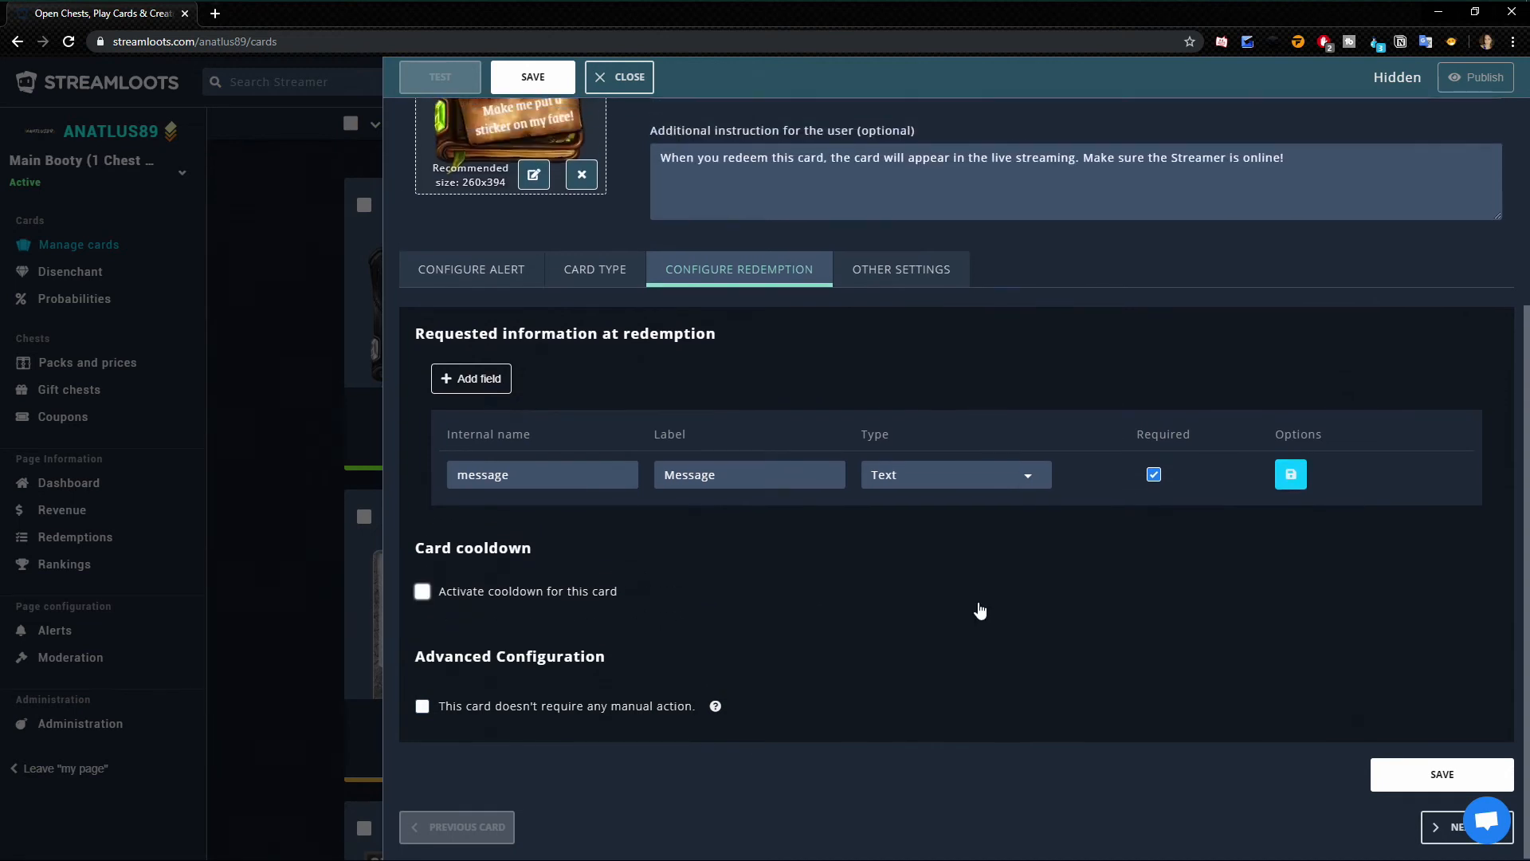
pyautogui.click(550, 591)
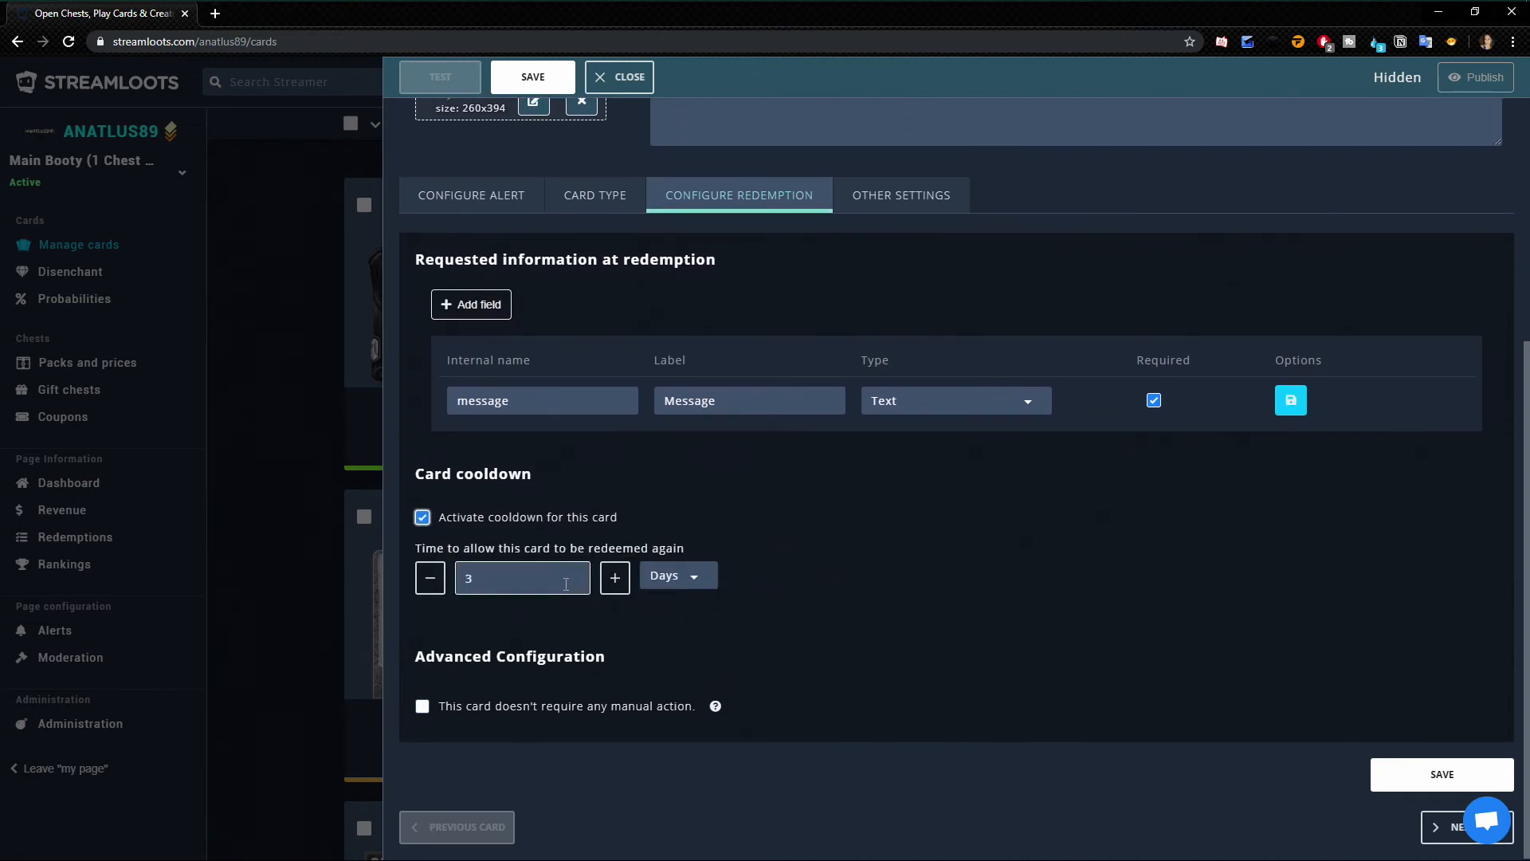
# - Set the card cooldown to 60 minutes and mark the card as not requiring any manual action
pyautogui.click(661, 575)
pyautogui.click(658, 646)
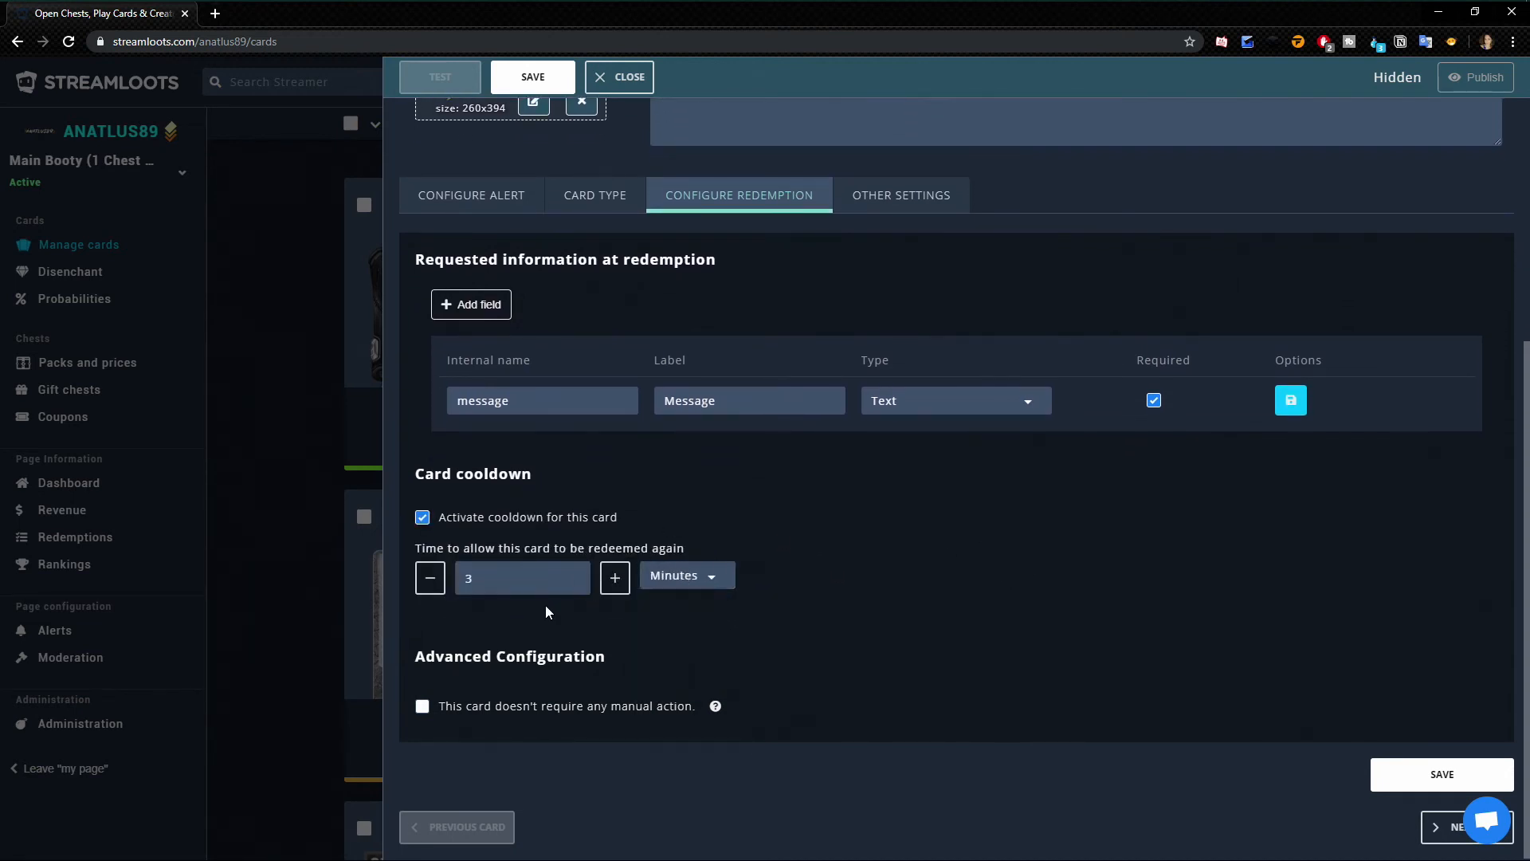
pyautogui.click(484, 582)
pyautogui.press('BackSpace')
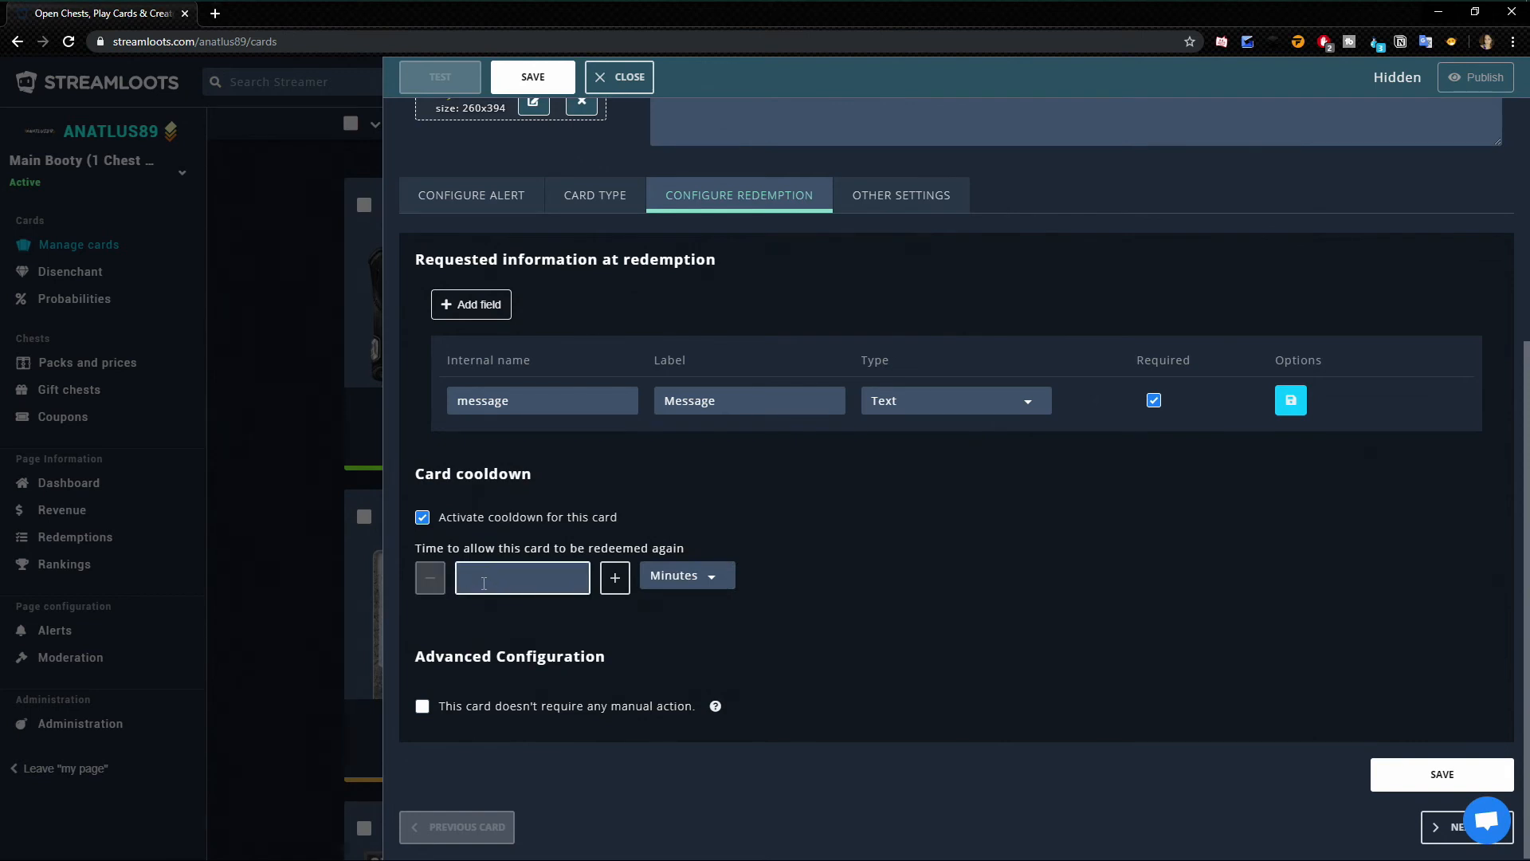
pyautogui.write('60')
pyautogui.click(963, 548)
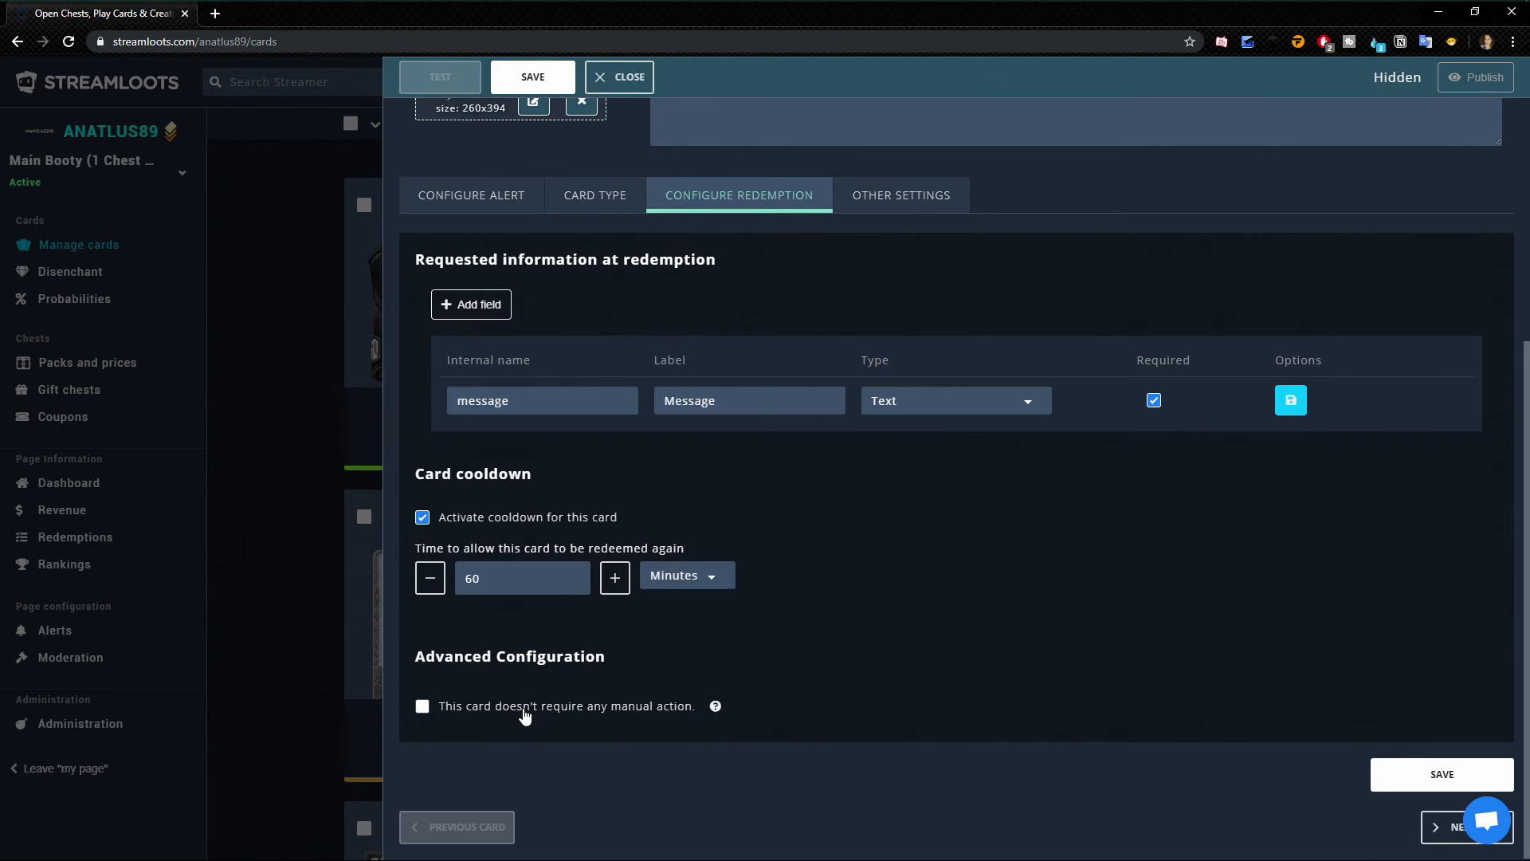
pyautogui.click(524, 716)
# - Set the card's probability within the Common rarity to Less frequent
pyautogui.scroll(5, 923, 543)
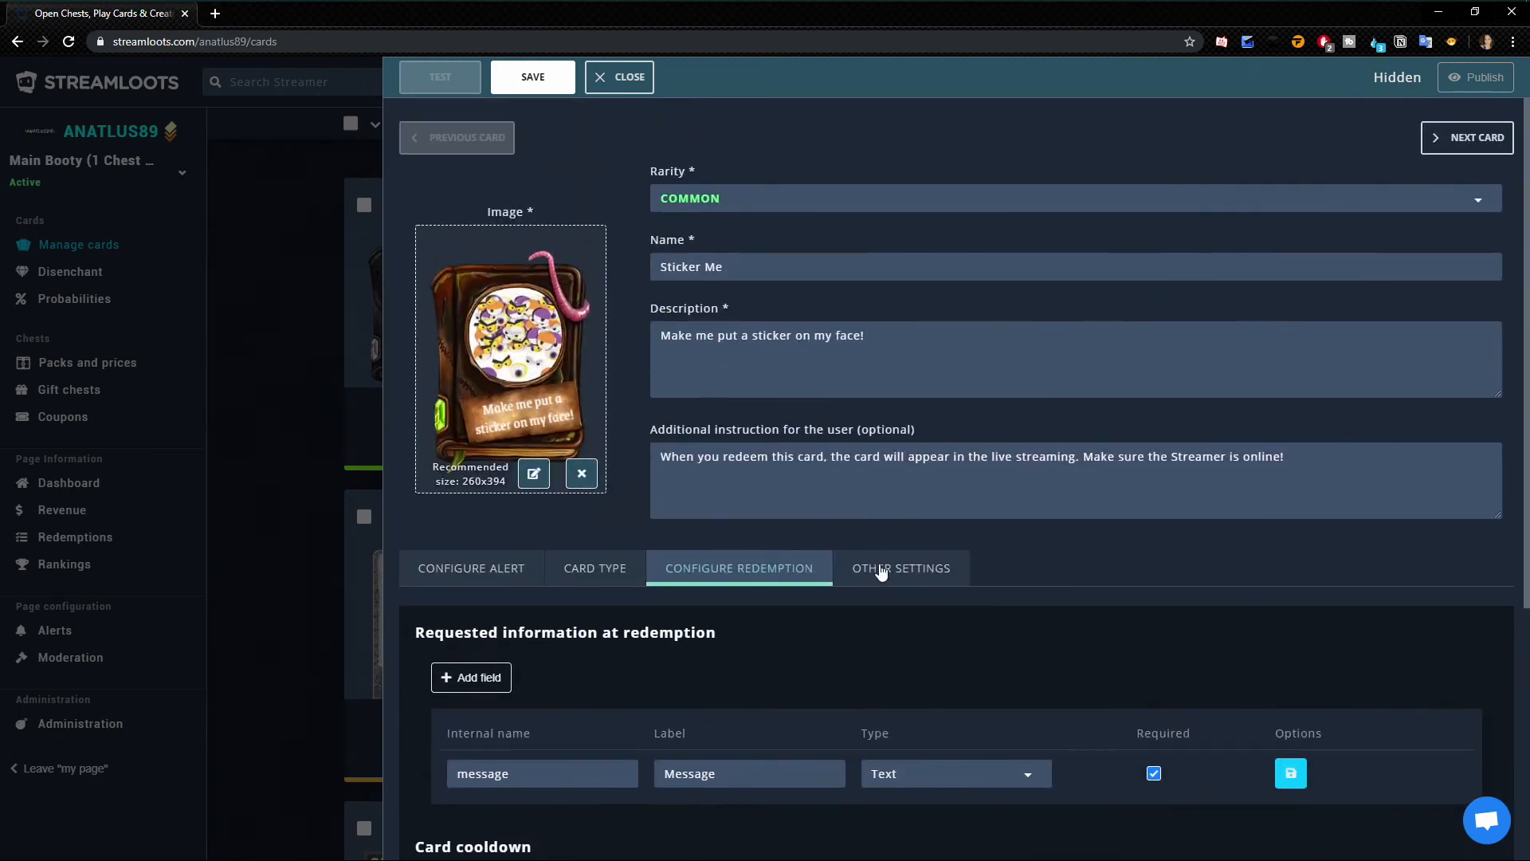
pyautogui.click(884, 569)
pyautogui.scroll(-3, 609, 637)
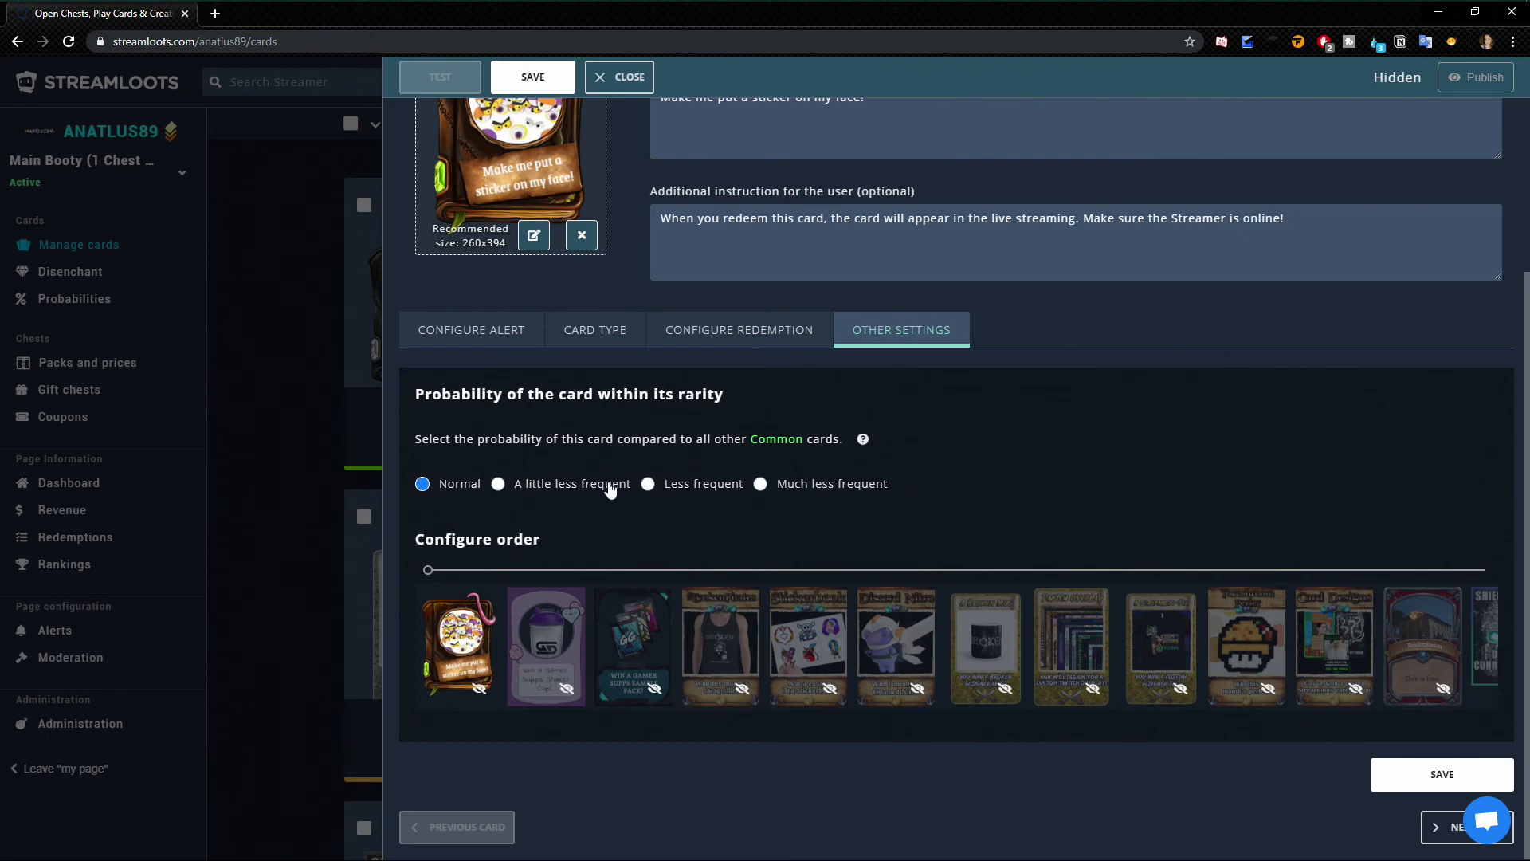
pyautogui.scroll(3, 669, 246)
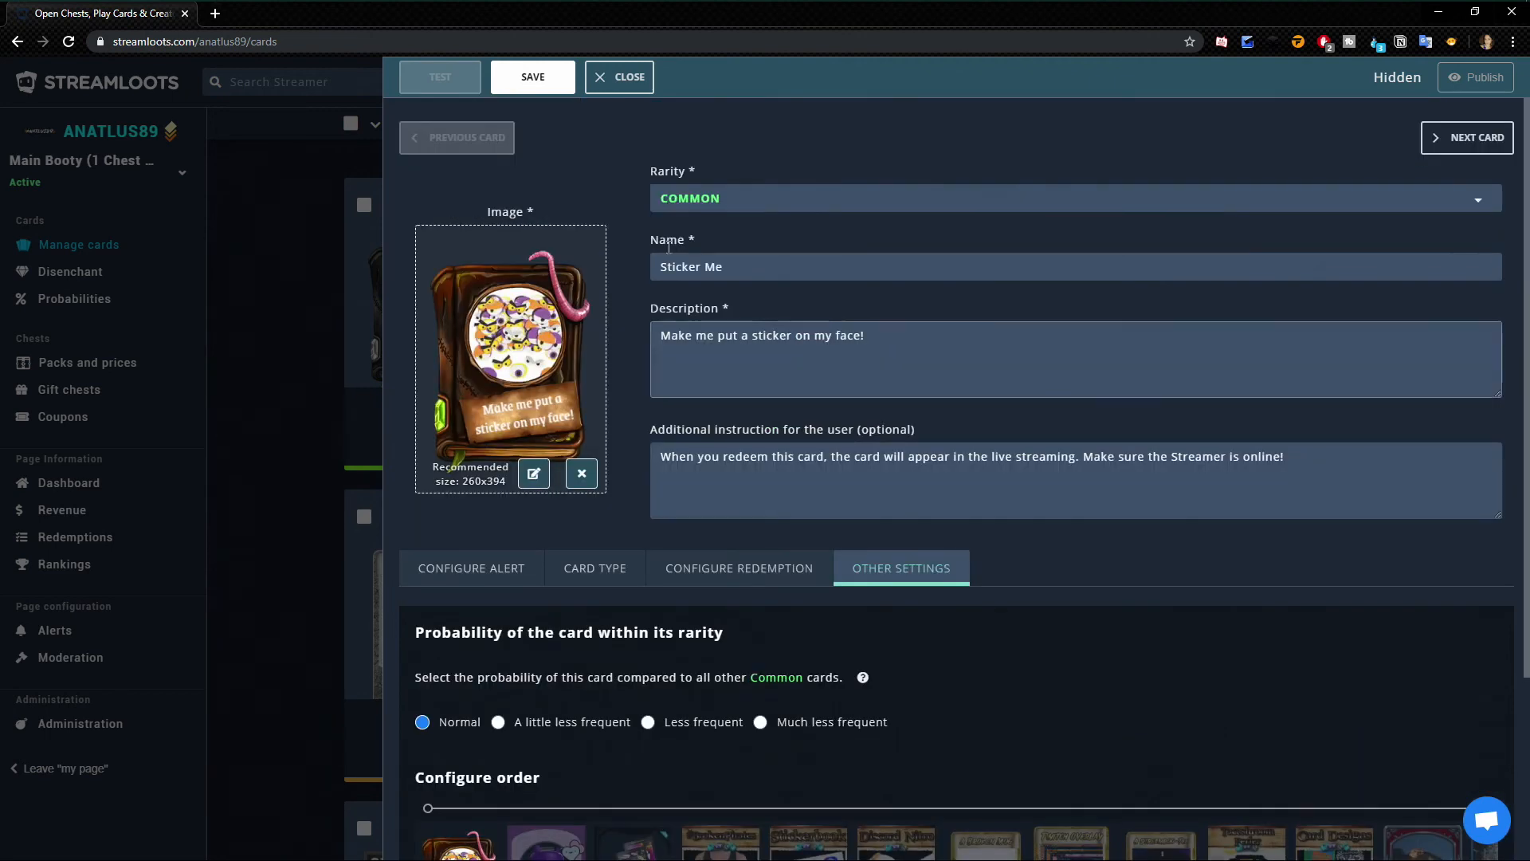
pyautogui.scroll(-3, 634, 453)
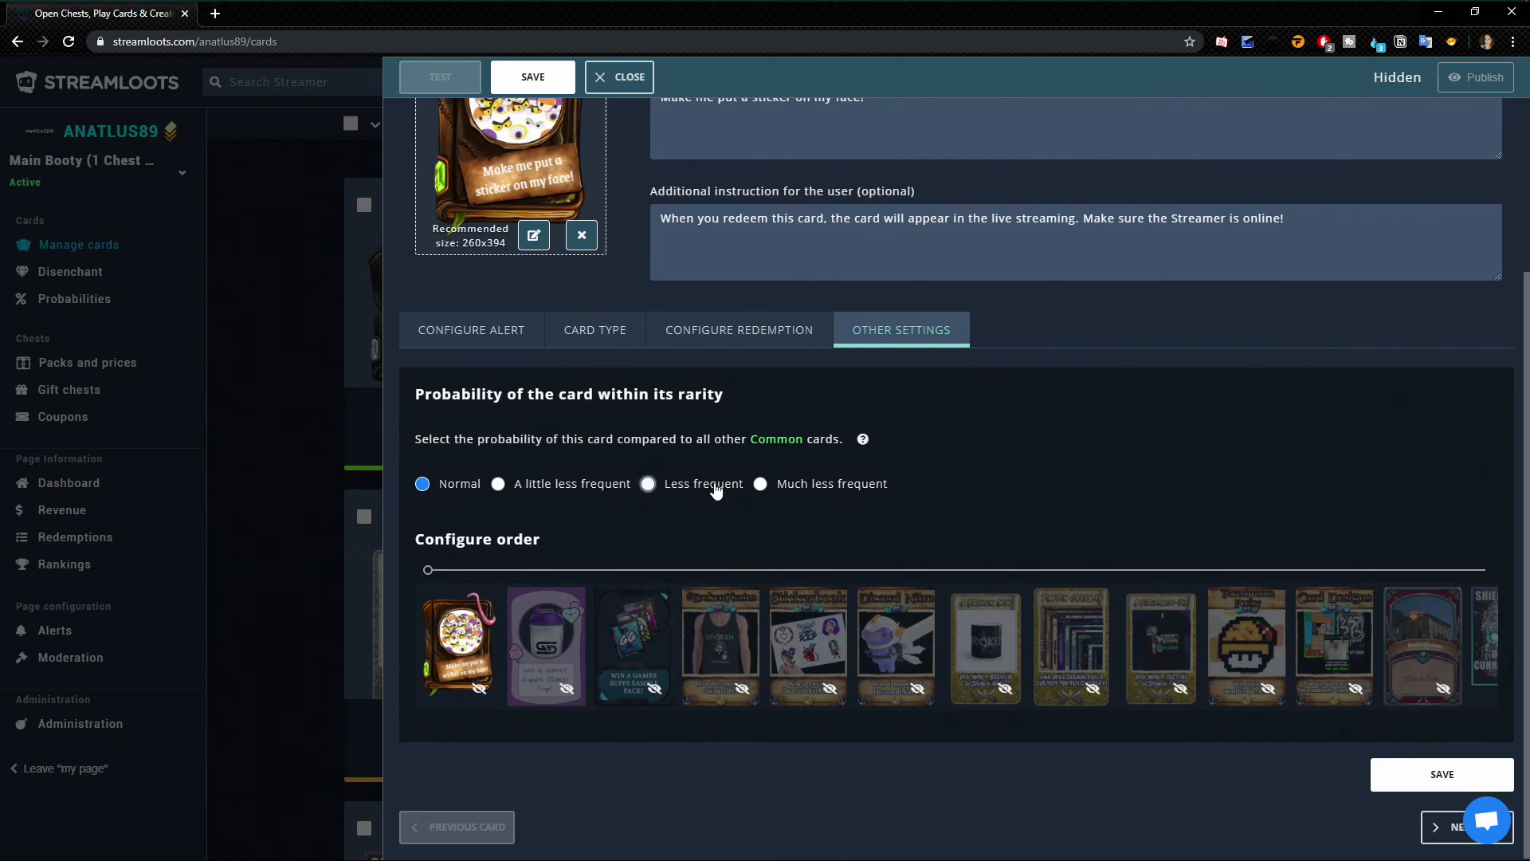
pyautogui.click(717, 489)
# - Move the card in the collection order to directly after the Just No card, then save and close the card
pyautogui.moveTo(428, 576); pyautogui.dragTo(761, 622)
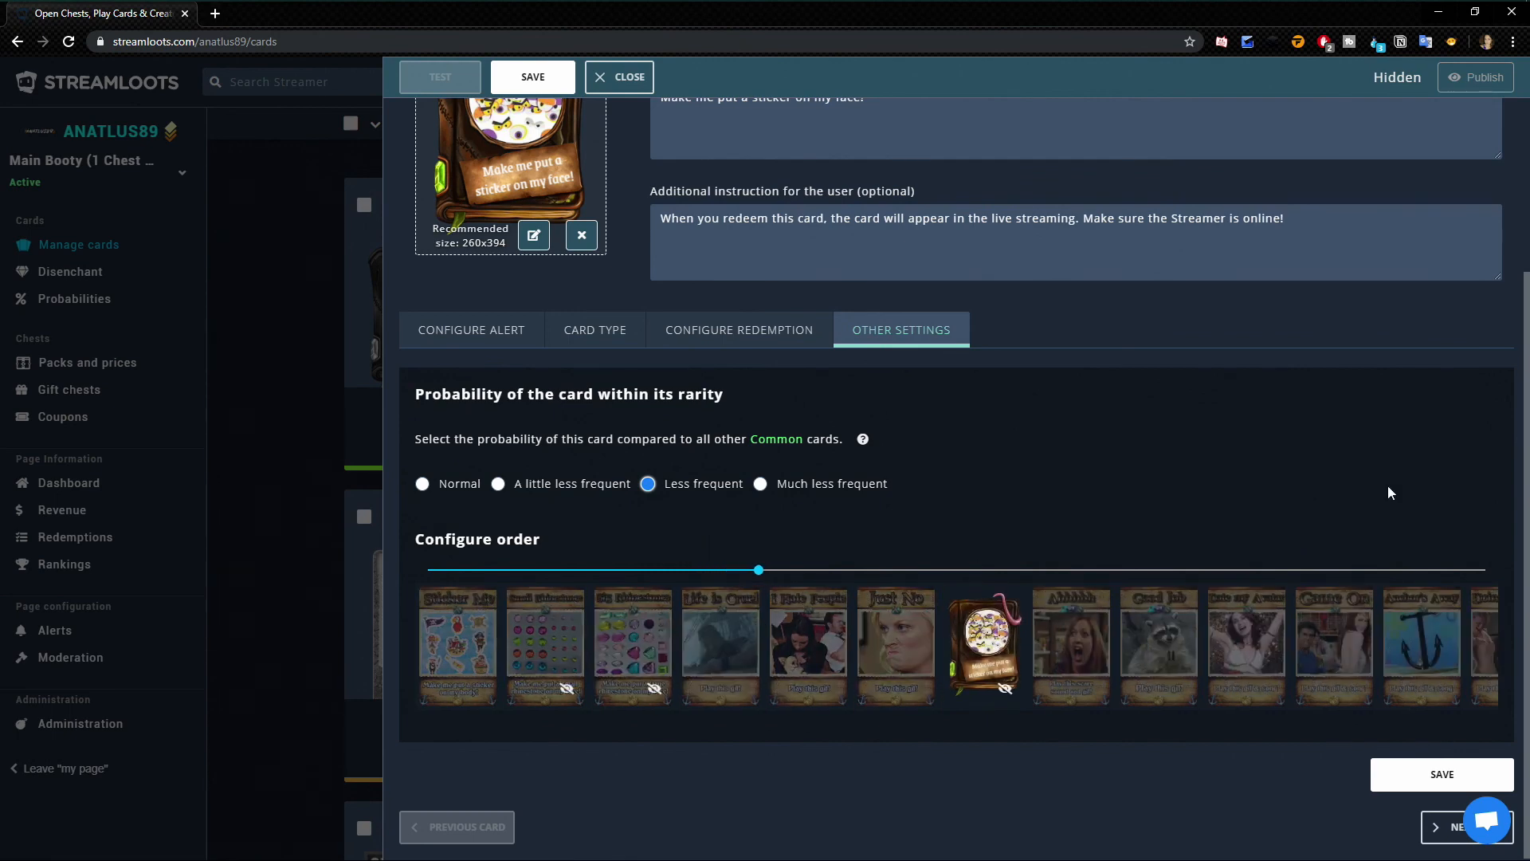
pyautogui.scroll(3, 907, 620)
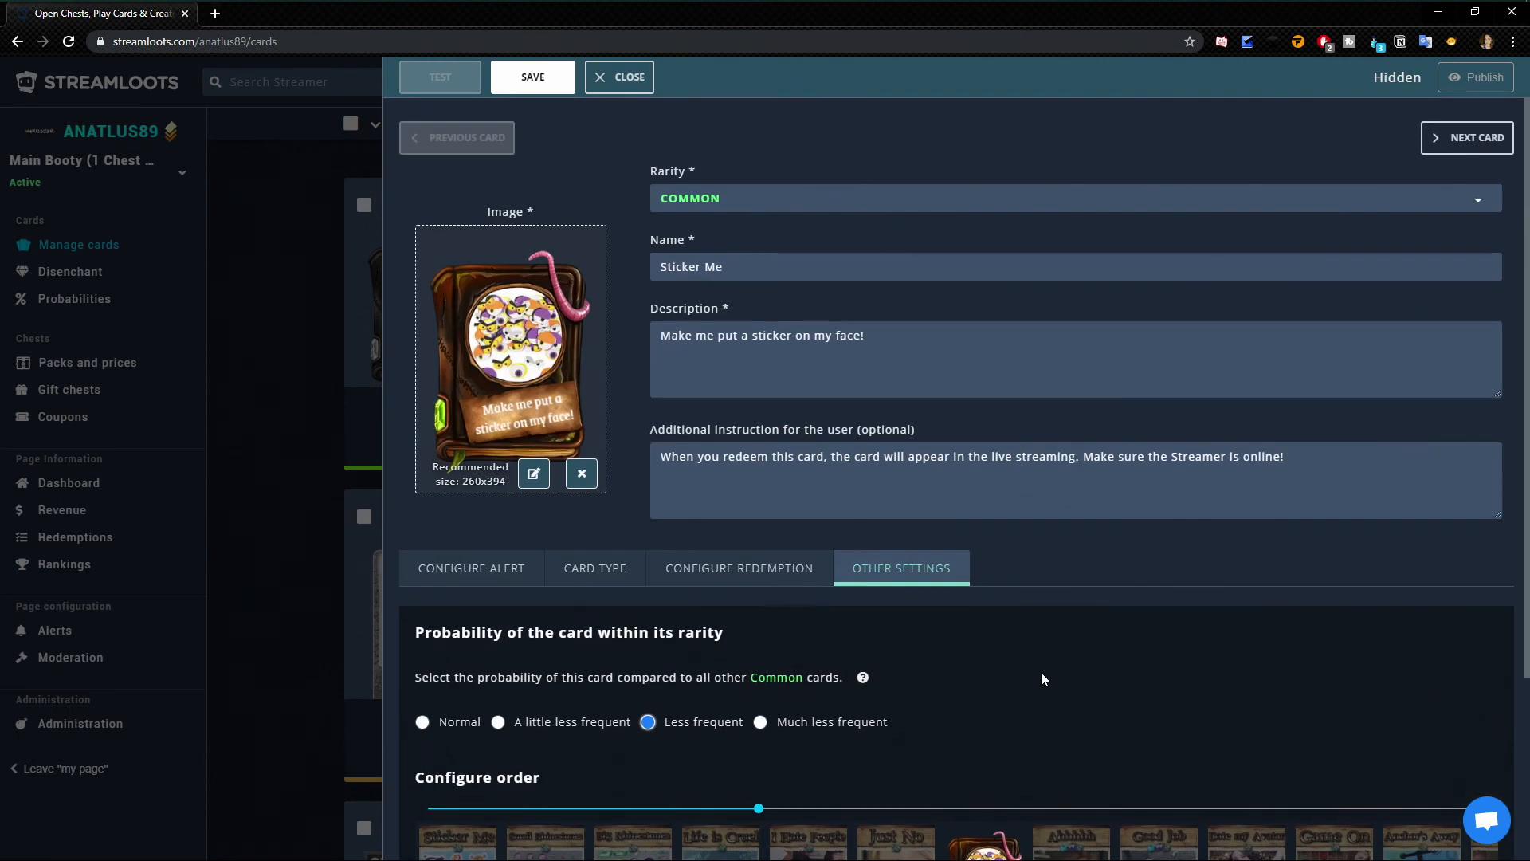
pyautogui.click(531, 77)
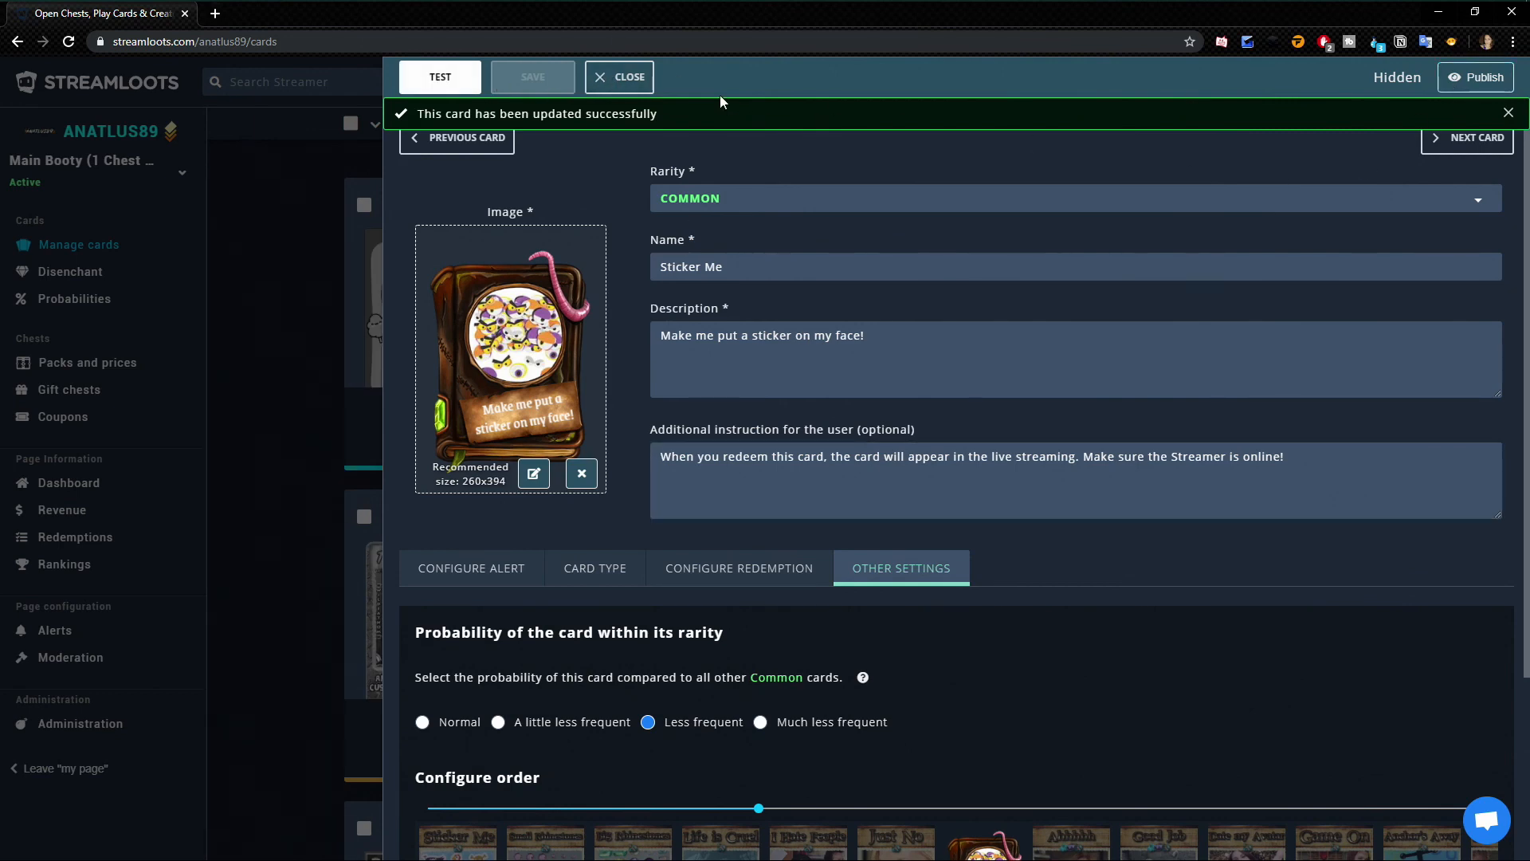
pyautogui.click(609, 76)
# - View the Main Booty collection's public page and look through its cards
pyautogui.click(183, 174)
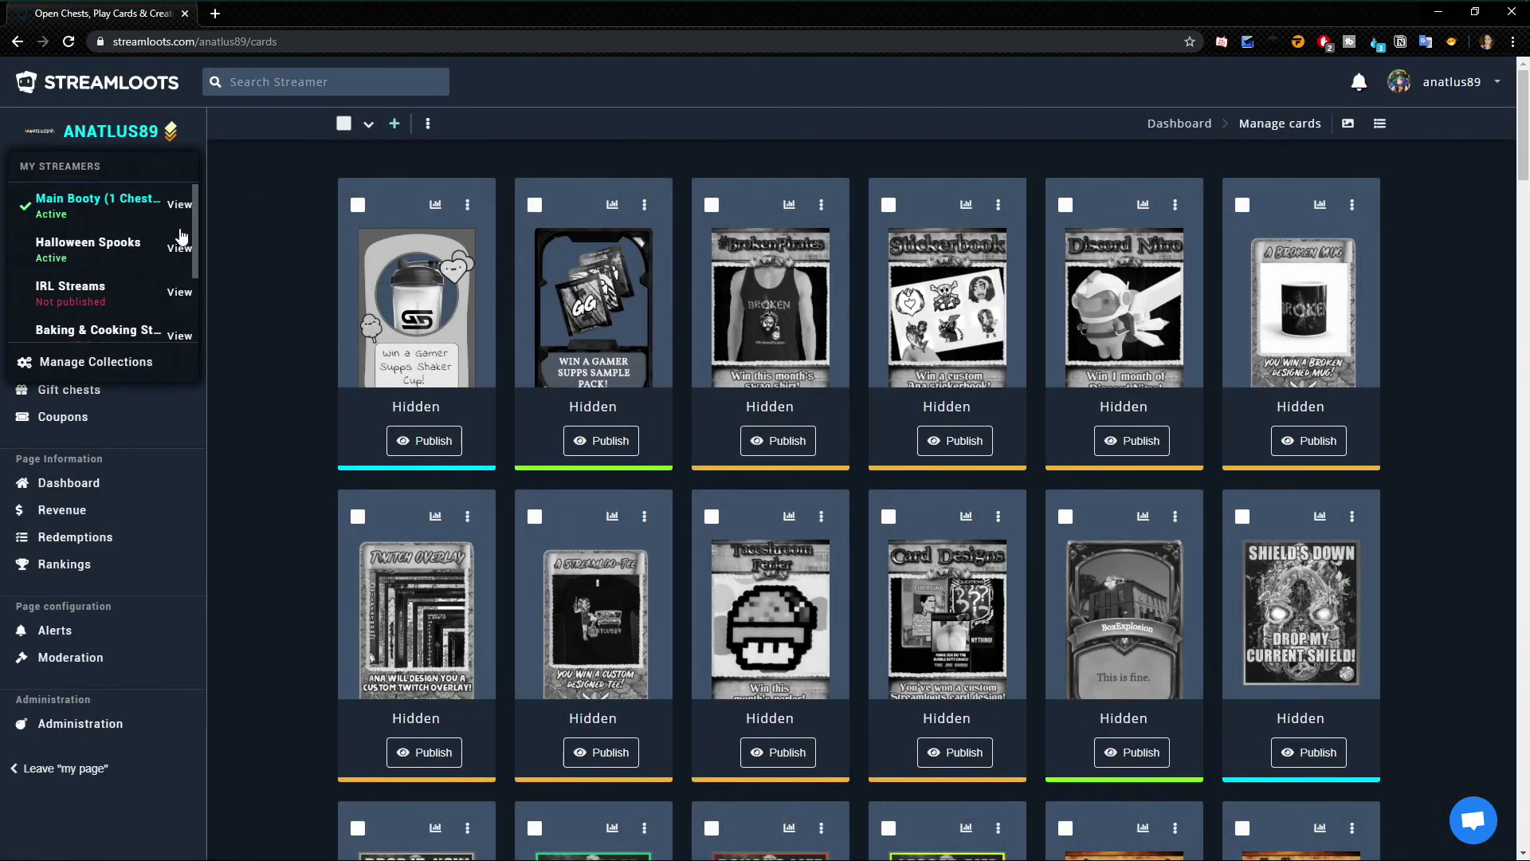
pyautogui.click(179, 204)
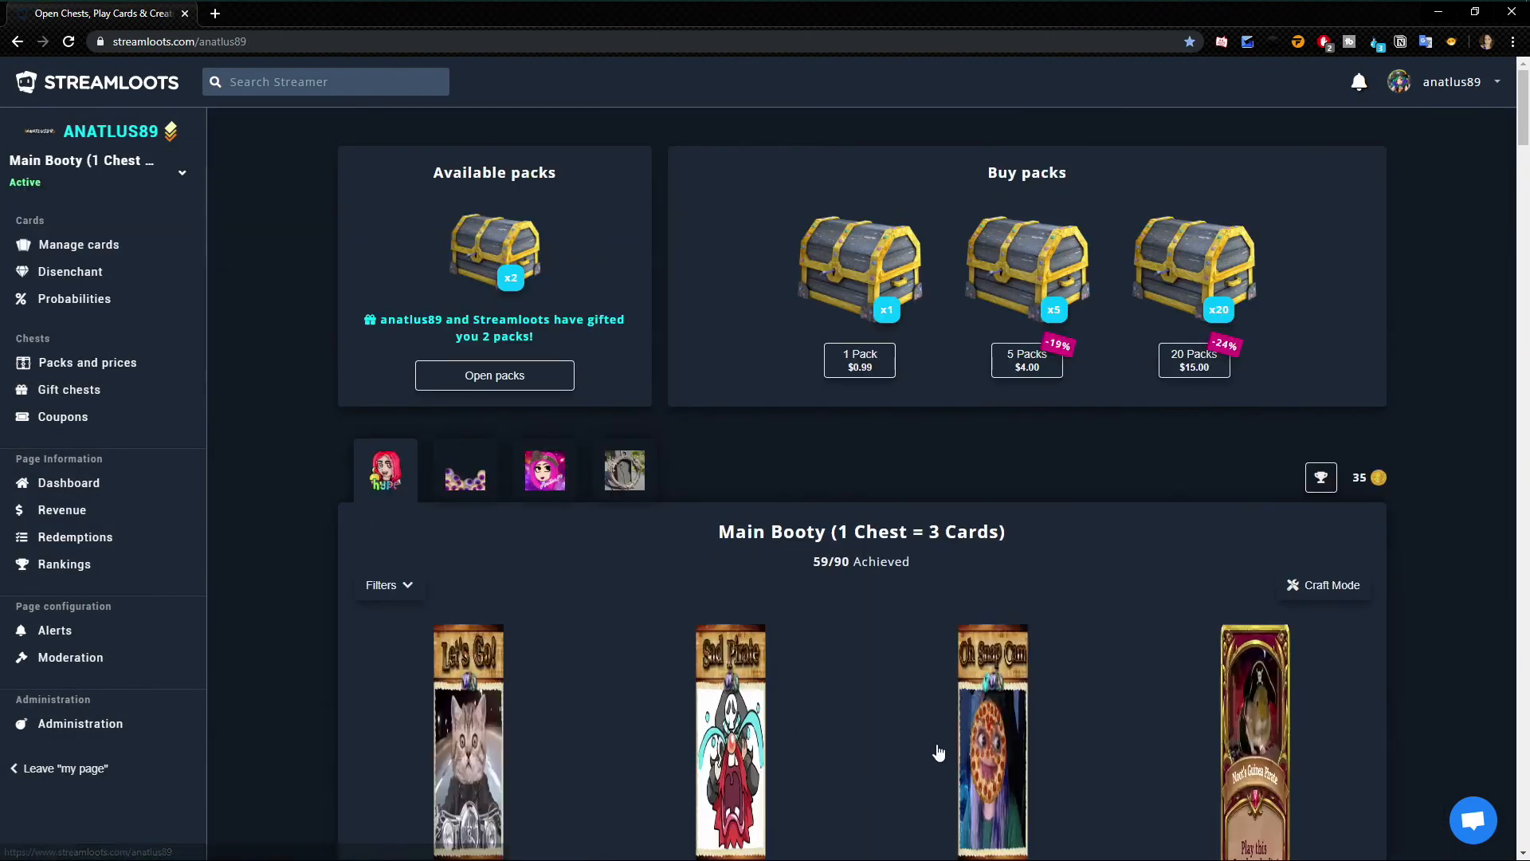
pyautogui.scroll(-20, 925, 741)
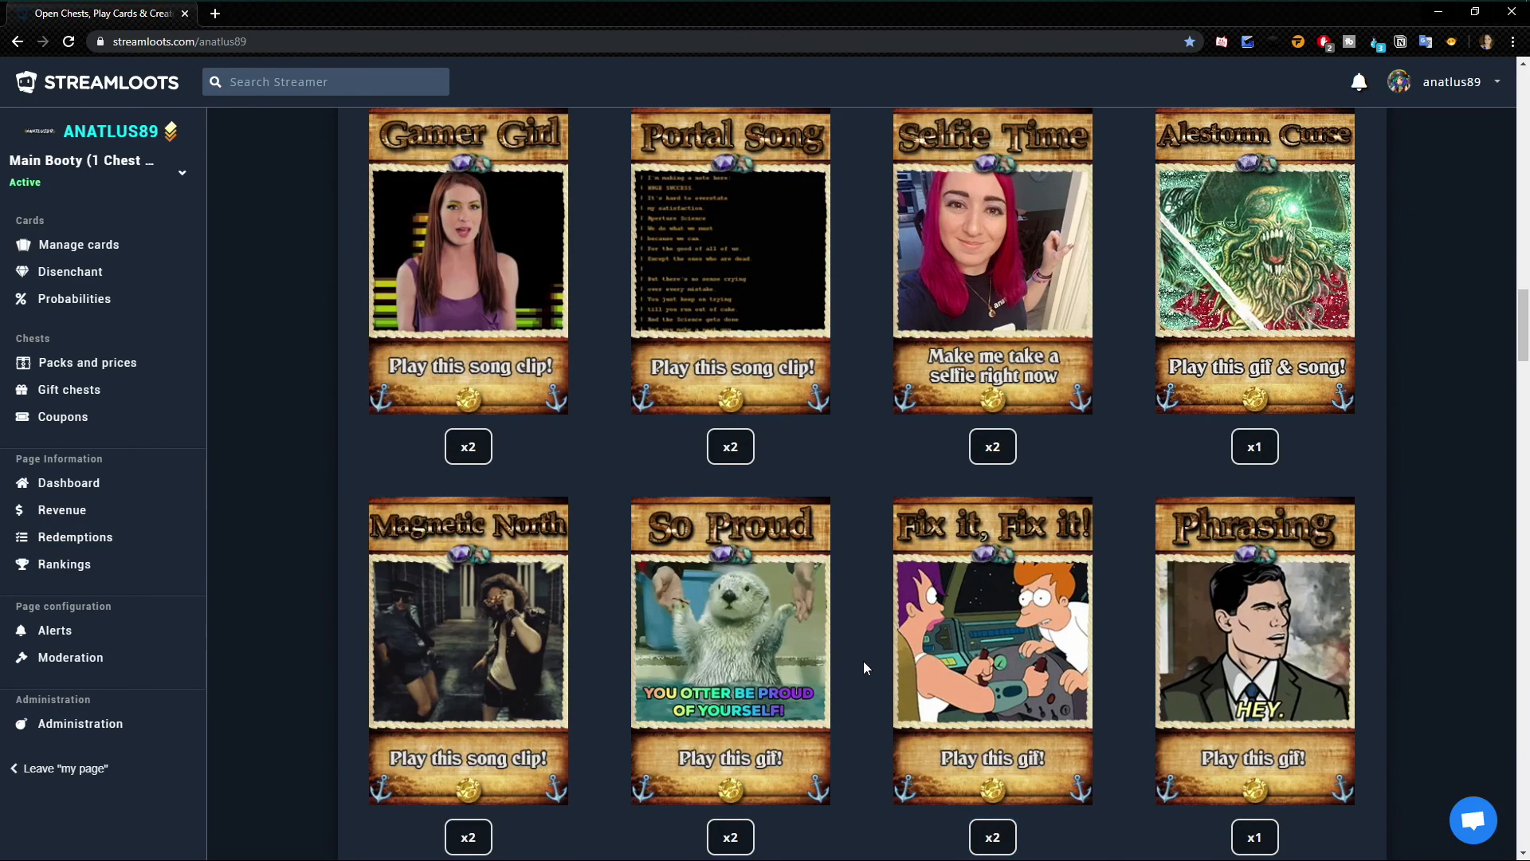
pyautogui.scroll(-10, 655, 750)
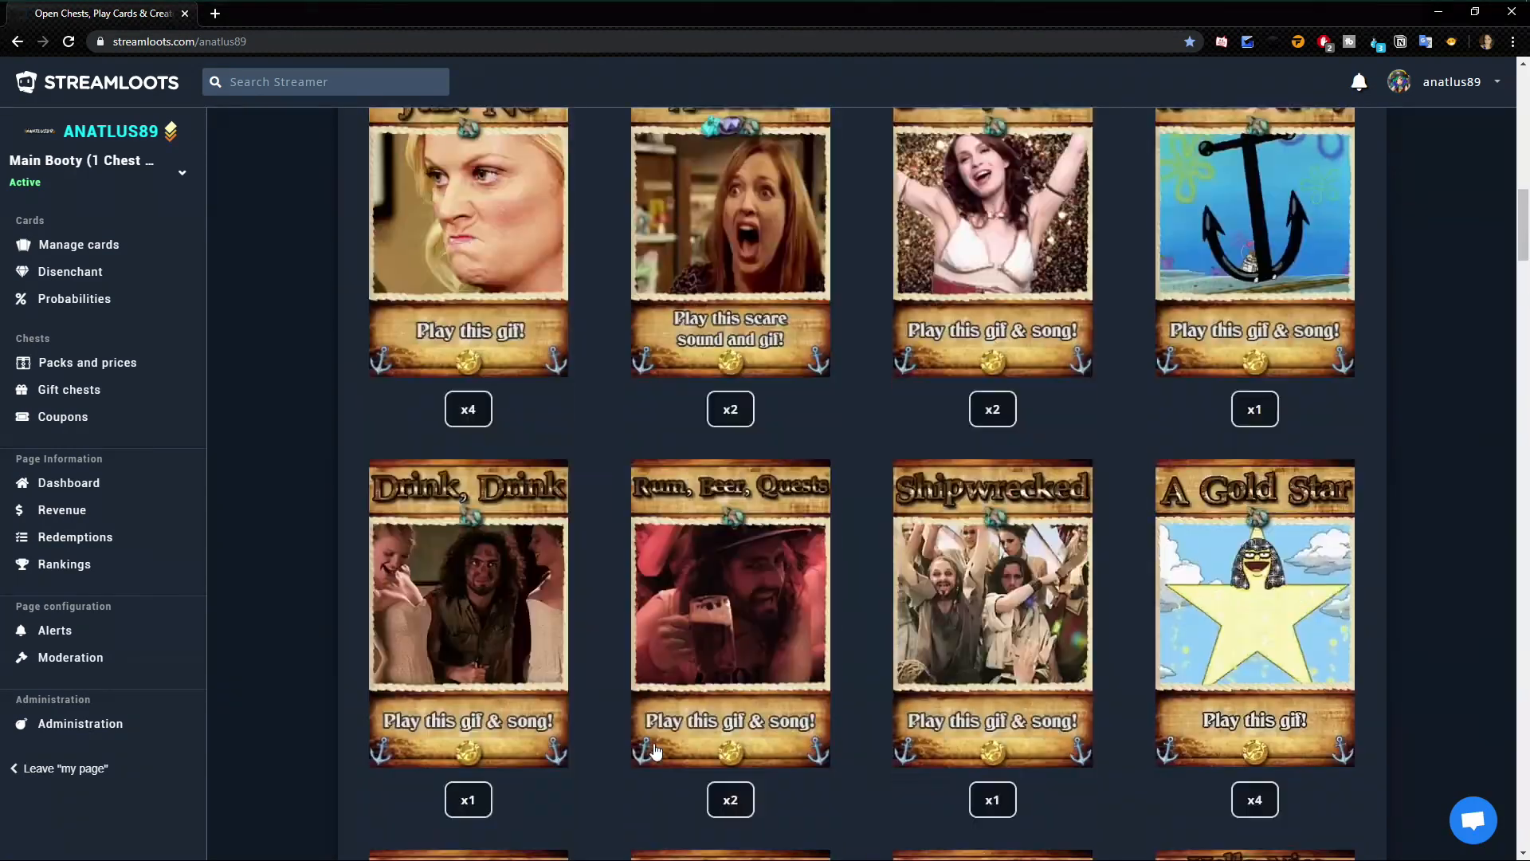
pyautogui.scroll(12, 655, 749)
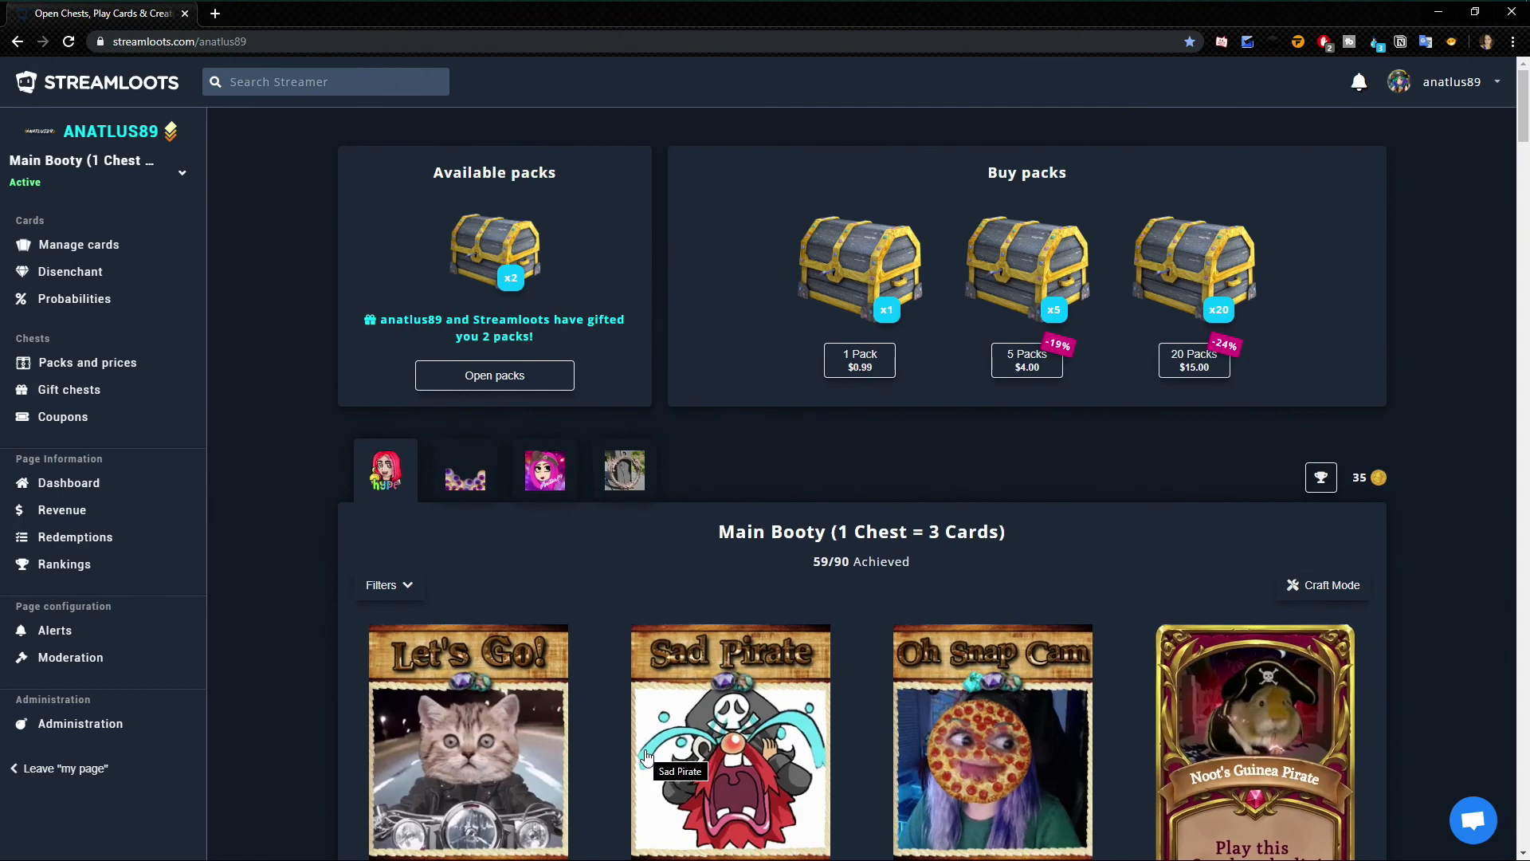